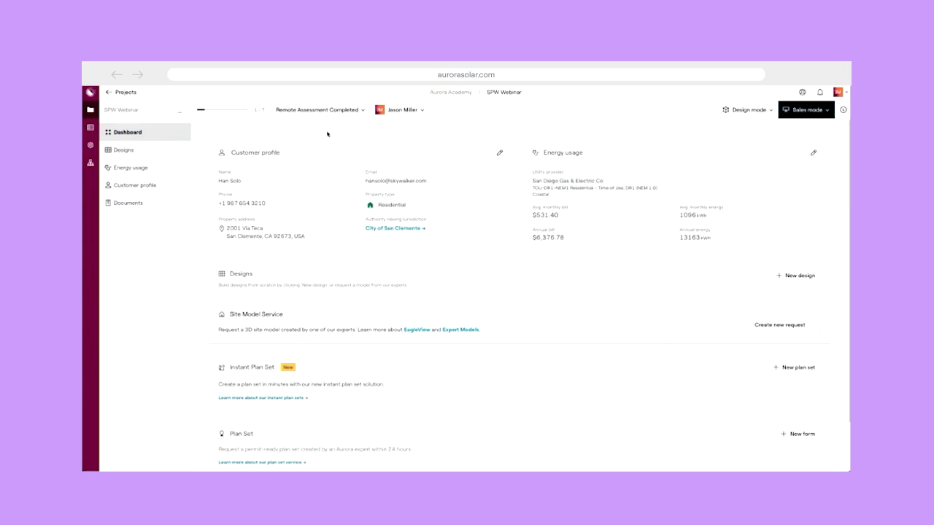
left_click(332, 144)
left_click(544, 220)
left_click_drag(229, 315, 285, 316)
left_click(332, 317)
Create a site model request for an EagleView Powered Model with Standard (3 hours) delivery and send it.
left_click(780, 325)
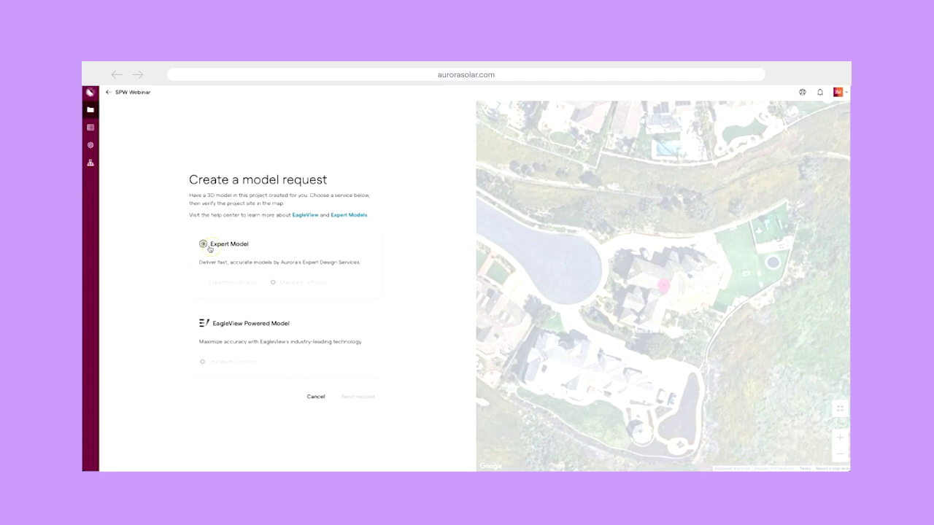
left_click(254, 331)
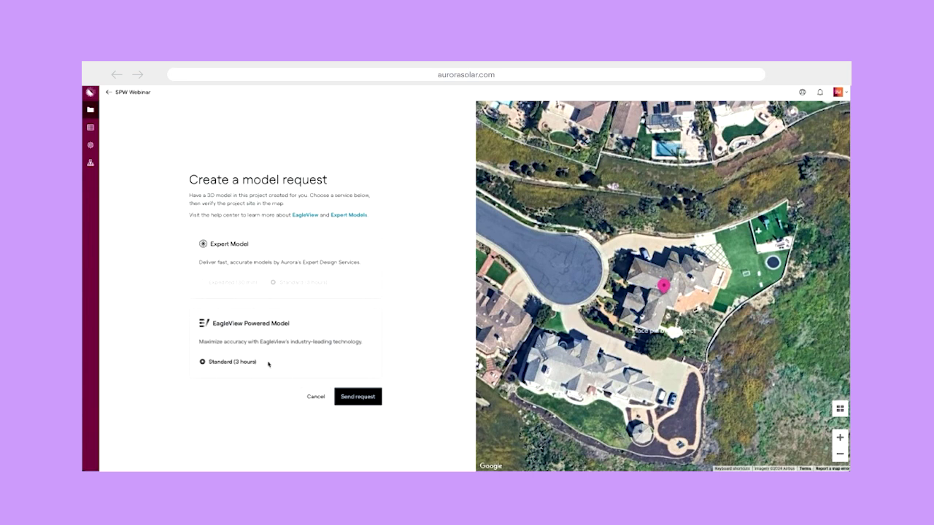
left_click(354, 397)
left_click(341, 395)
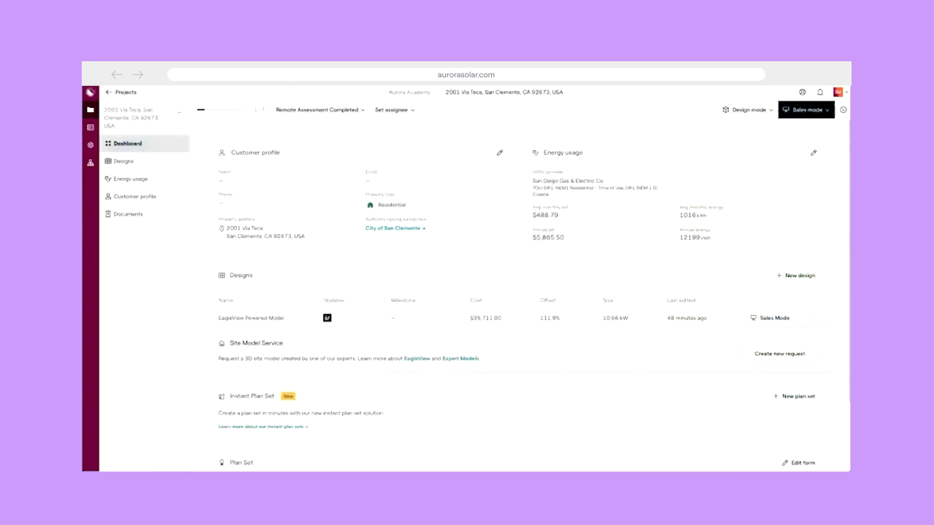
Open the EagleView Powered Model design and examine its roof and panel layout from above.
left_click(278, 311)
left_click(247, 319)
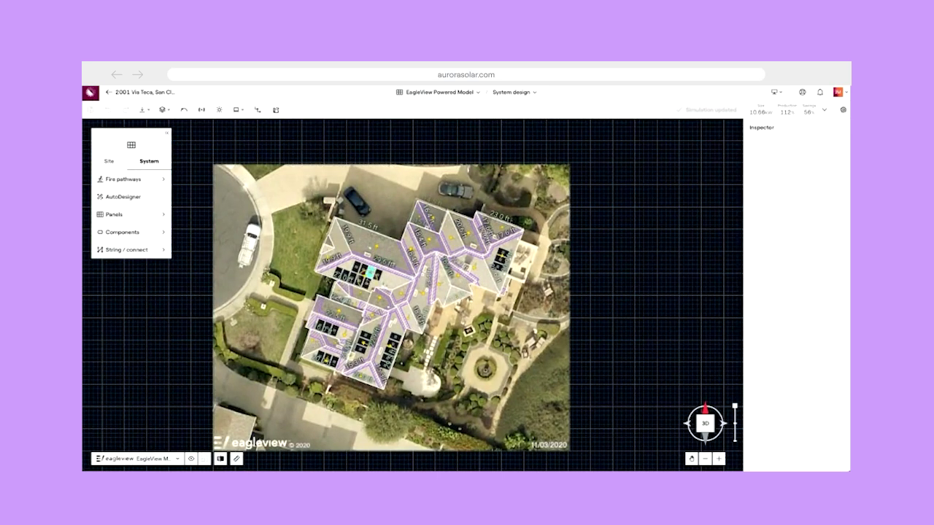
scroll(383, 257, "up", 5)
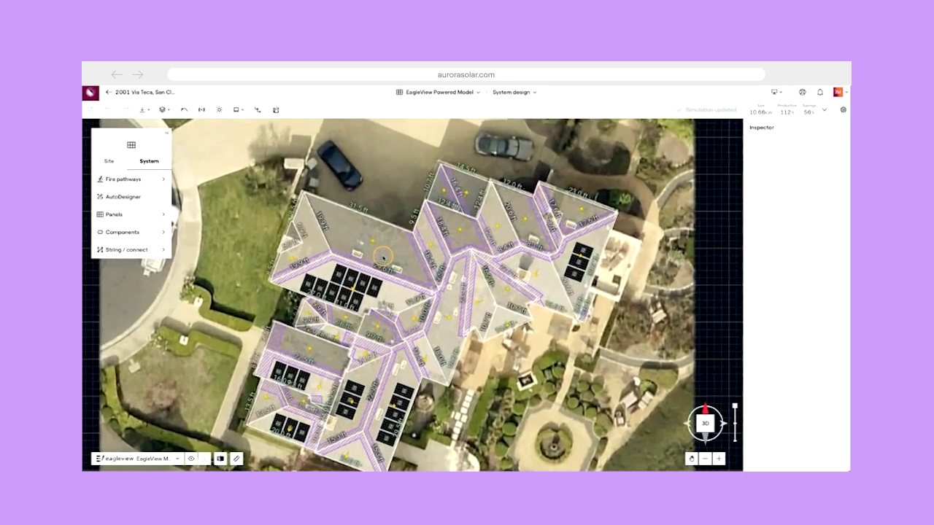
left_click_drag(364, 241, 372, 212)
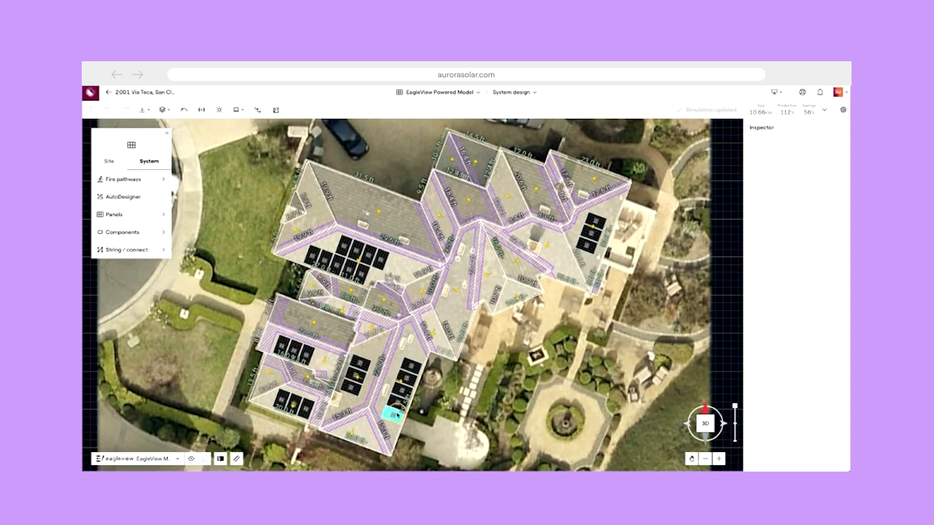
scroll(397, 394, "up", 1)
scroll(404, 383, "down", 5)
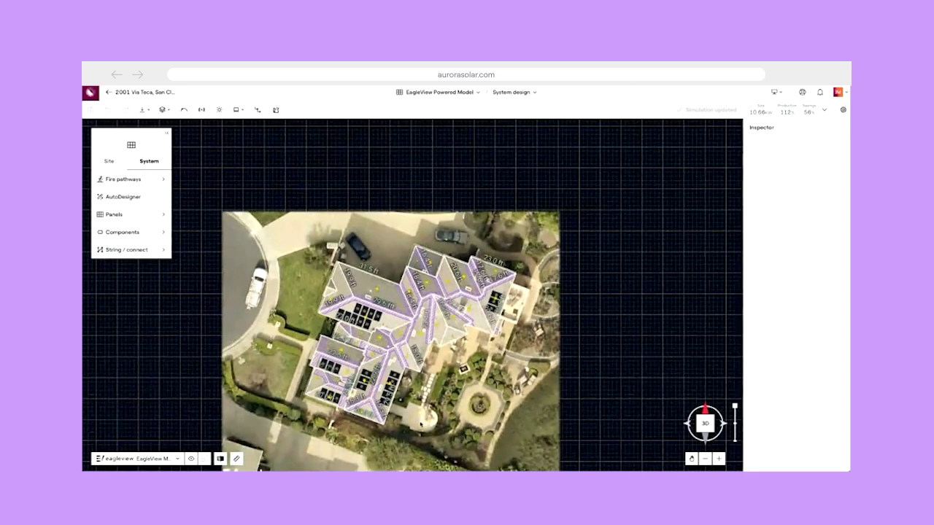
Inspect the house model and its roof-mounted solar panels in 3D from all sides.
right_click_drag(420, 438, 460, 306)
right_click_drag(351, 394, 436, 385)
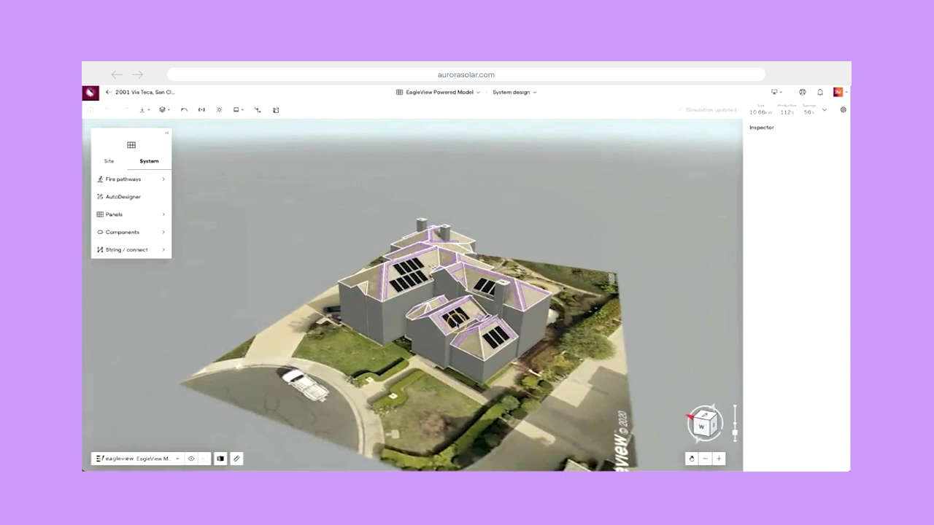
scroll(455, 321, "up", 3)
right_click_drag(374, 343, 437, 349)
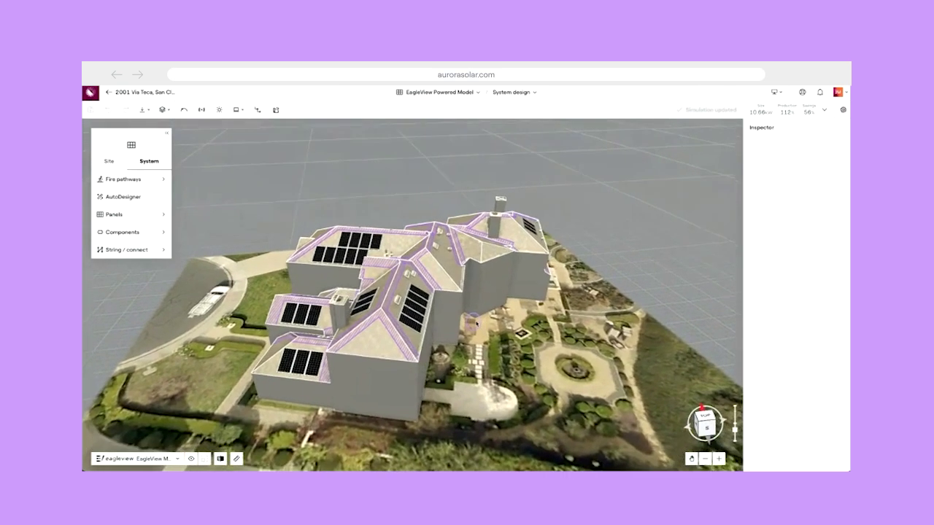
right_click_drag(491, 321, 432, 335)
right_click_drag(481, 315, 312, 300)
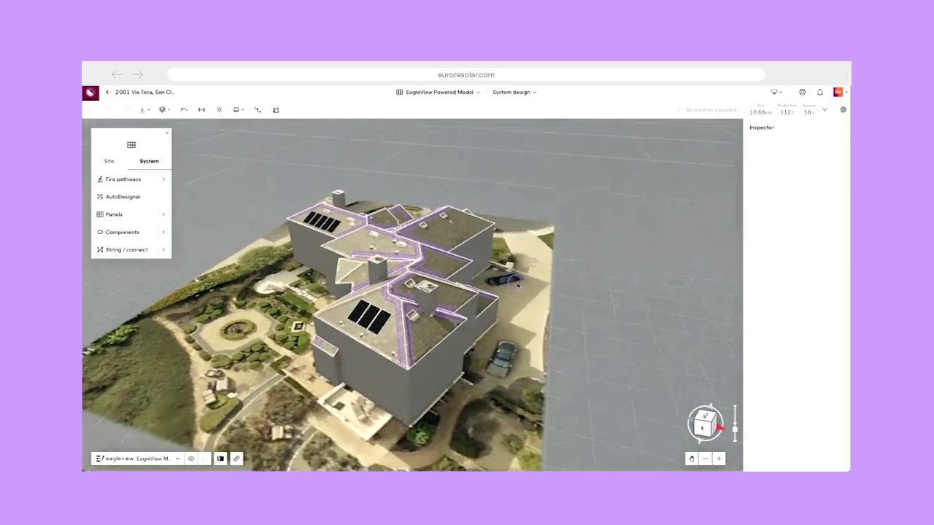
right_click_drag(481, 288, 454, 295)
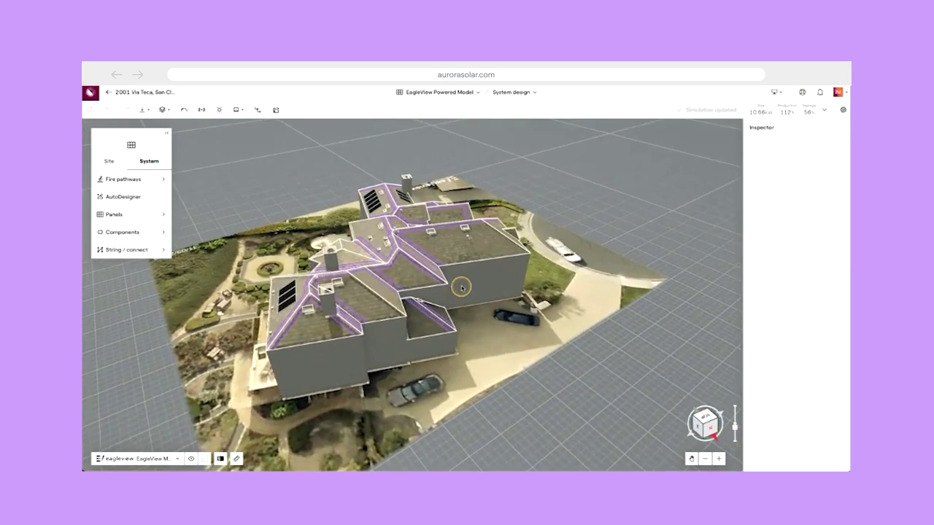
right_click_drag(507, 317, 464, 340)
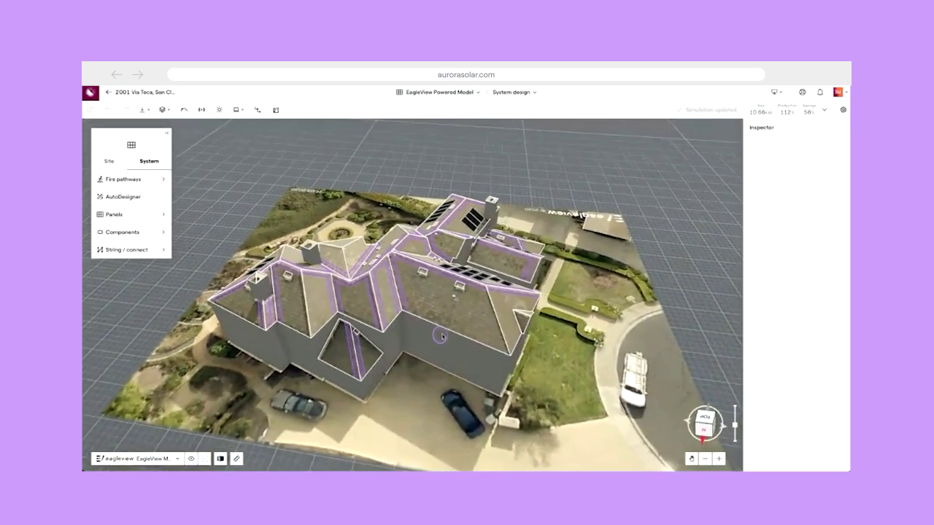
right_click_drag(555, 309, 461, 326)
right_click_drag(586, 255, 424, 348)
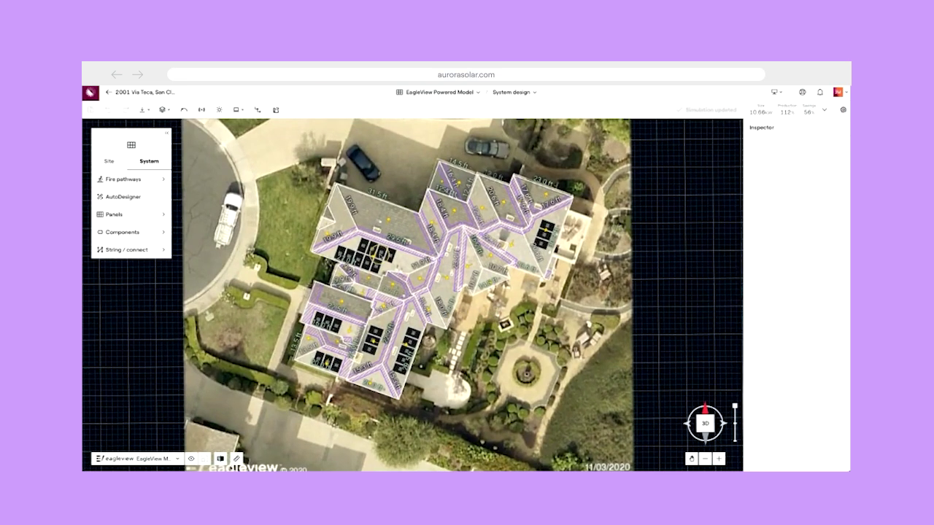
Examine the roof planes, edge dimensions and fire pathways in the plan view of the house.
scroll(411, 307, "up", 5)
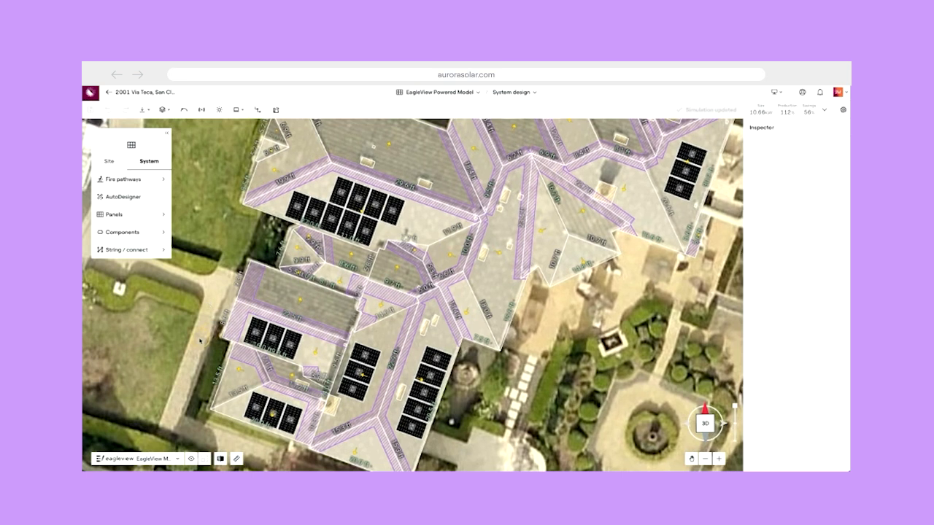
scroll(200, 341, "down", 1)
scroll(200, 341, "down", 2)
left_click_drag(189, 334, 251, 334)
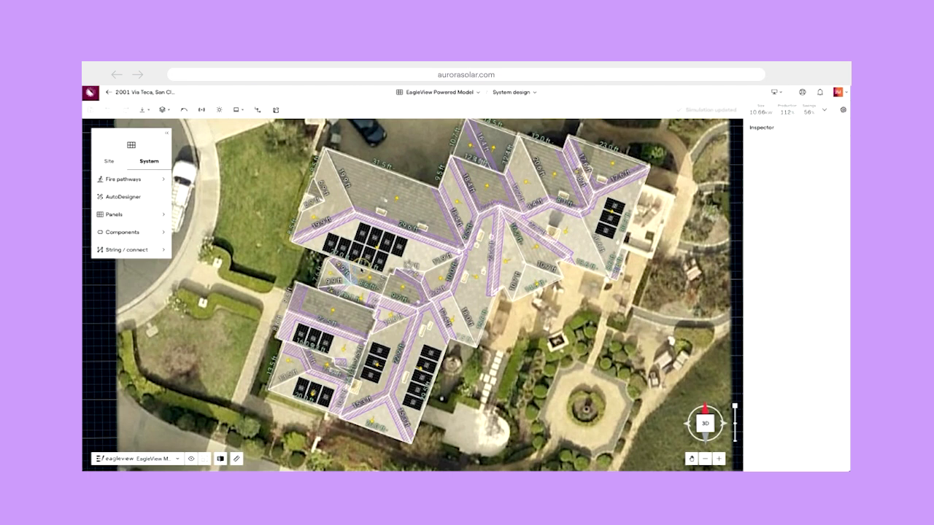
left_click(376, 164)
scroll(376, 163, "up", 5)
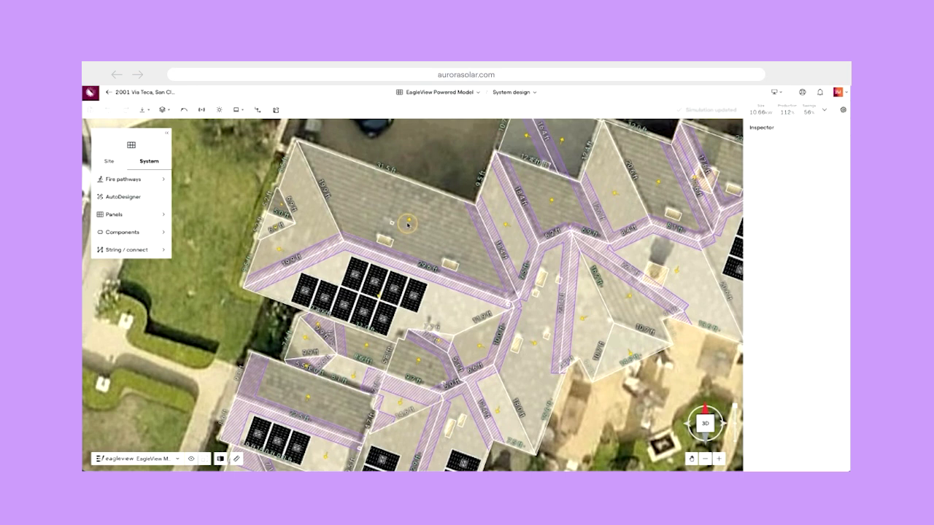
scroll(408, 224, "down", 5)
right_click_drag(409, 215, 399, 224)
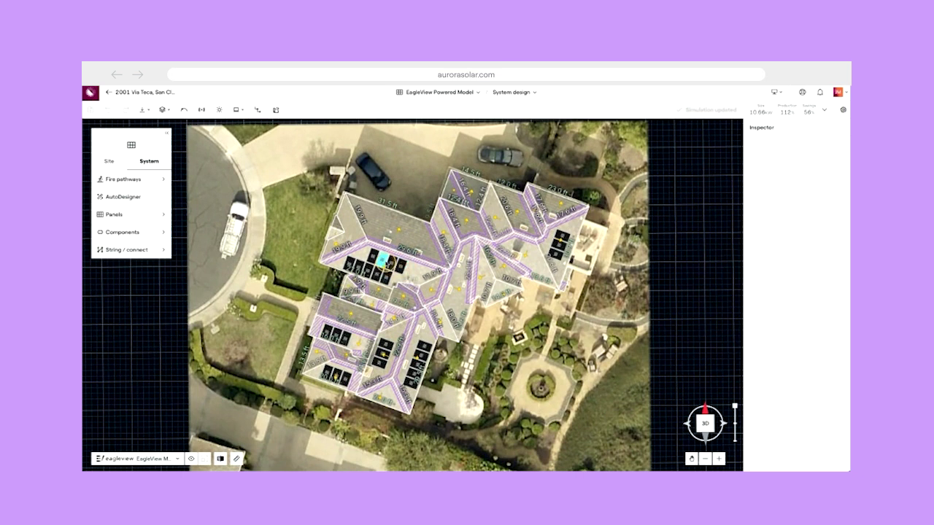
Examine the largest panel array close up, including its module layout and clearance to the fire pathways.
scroll(381, 257, "up", 5)
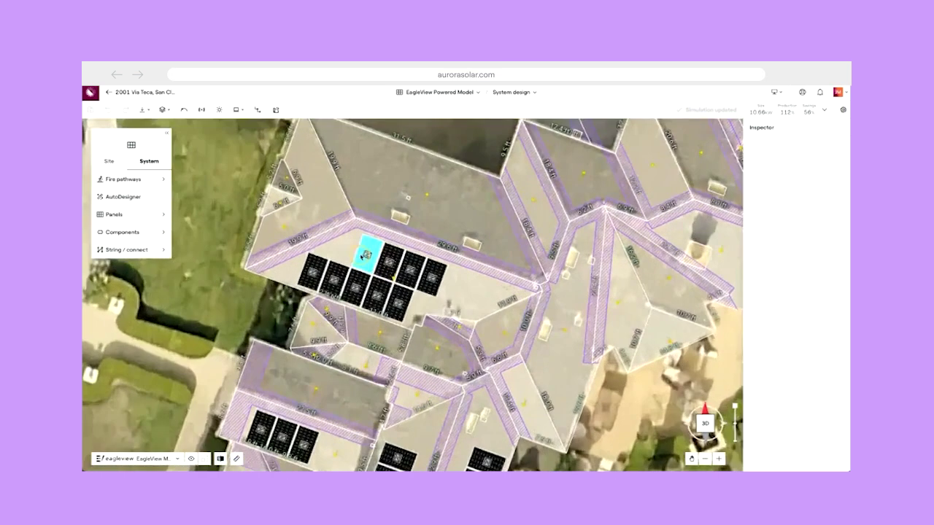
scroll(376, 255, "up", 3)
left_click(374, 256)
scroll(366, 253, "up", 3)
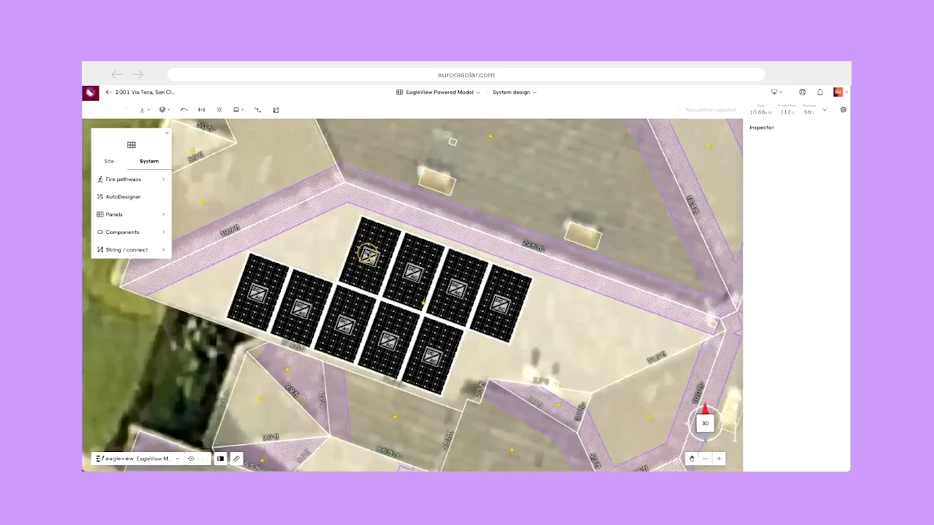
scroll(368, 255, "up", 5)
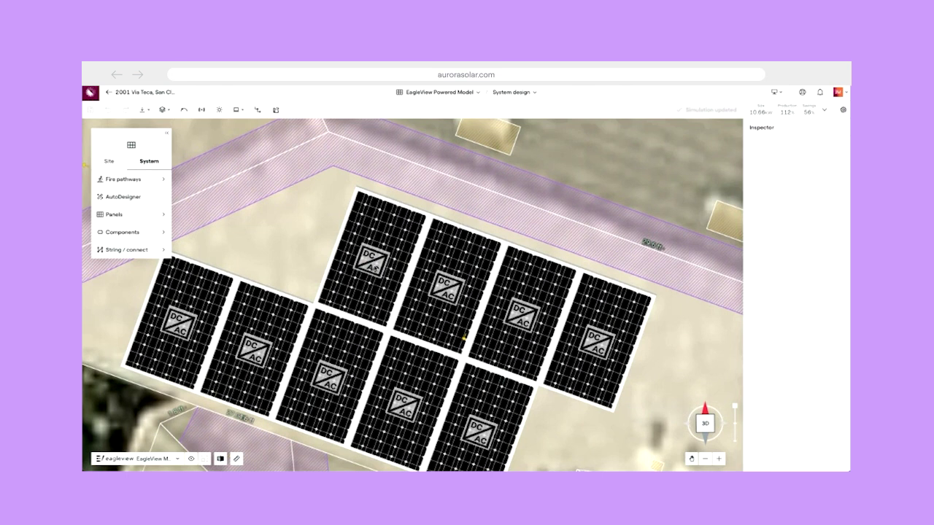
scroll(375, 268, "down", 5)
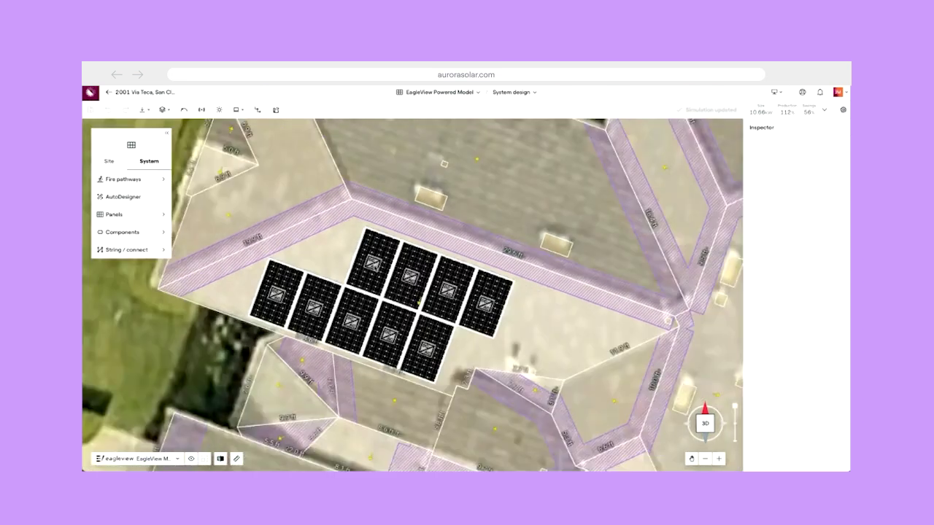
scroll(375, 268, "down", 5)
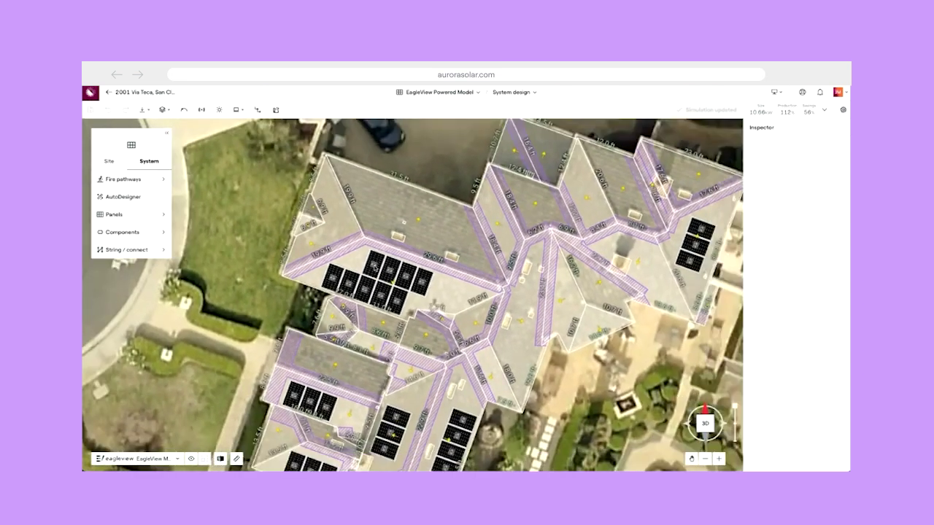
scroll(375, 268, "down", 2)
right_click_drag(414, 225, 387, 213)
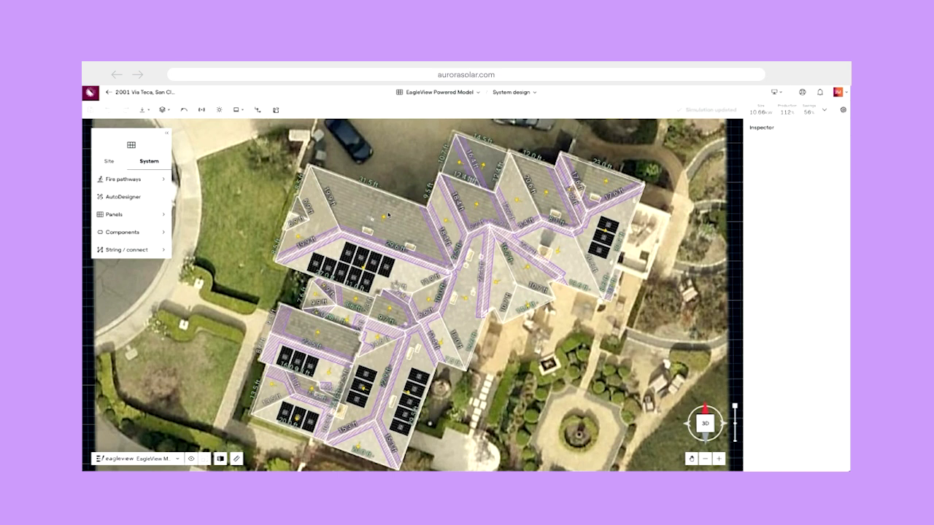
scroll(388, 216, "down", 2)
left_click_drag(276, 215, 285, 221)
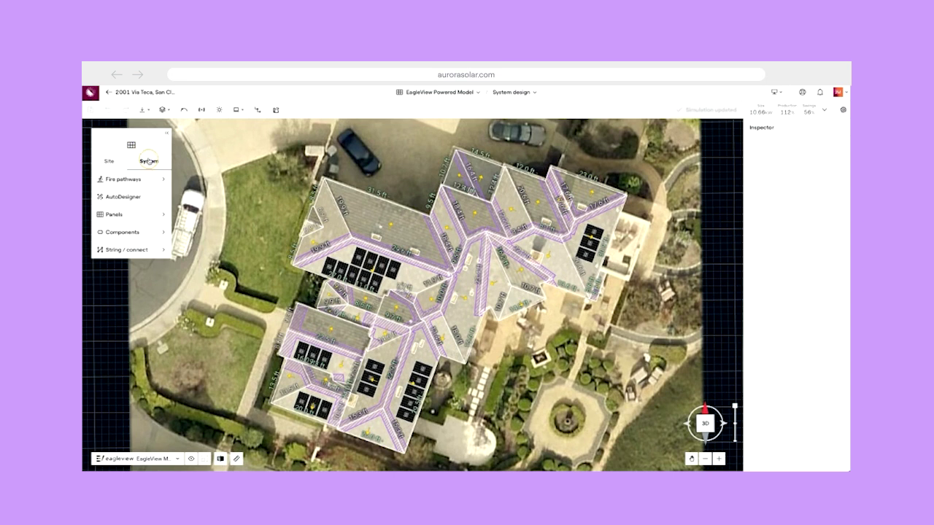
Start the racking setup with IronRidge as the racking manufacturer, saving the design and opening the manufacturer's racking page.
mouse_move(124, 234)
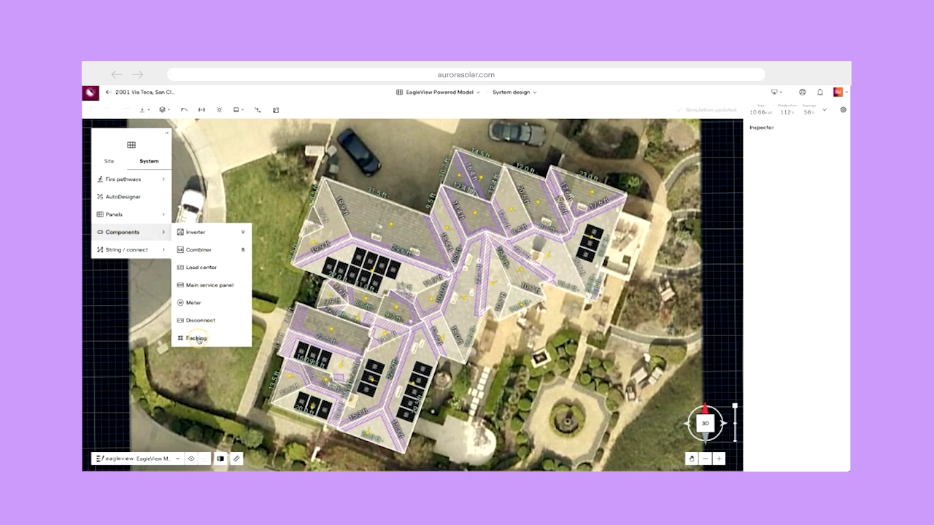
left_click(197, 338)
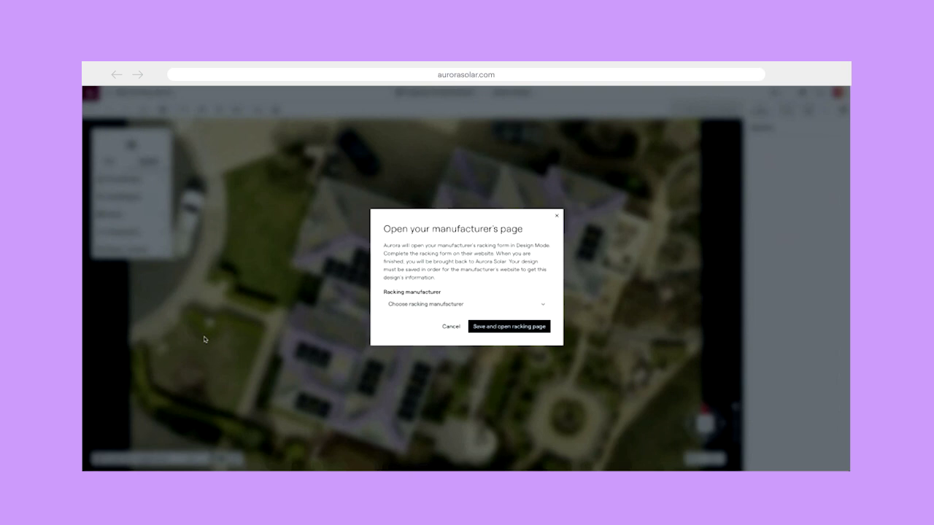
left_click(437, 306)
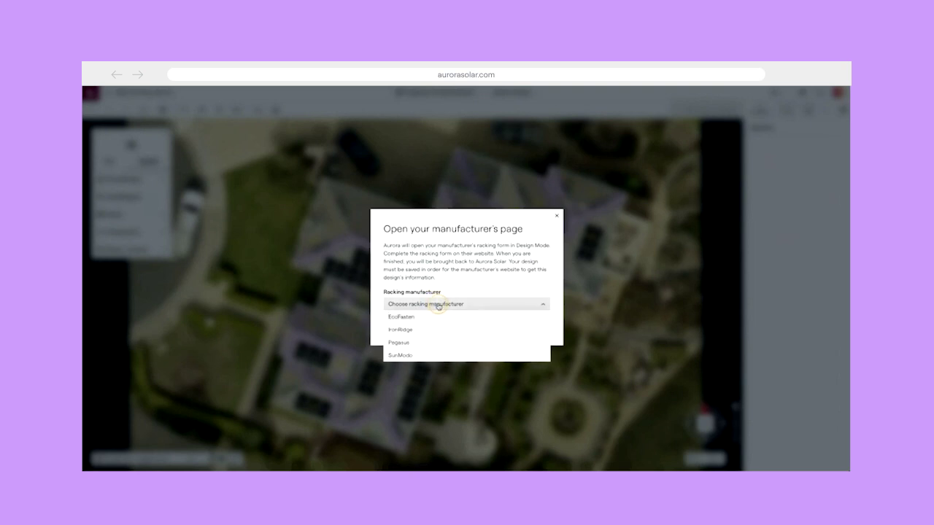
left_click(427, 357)
left_click(413, 331)
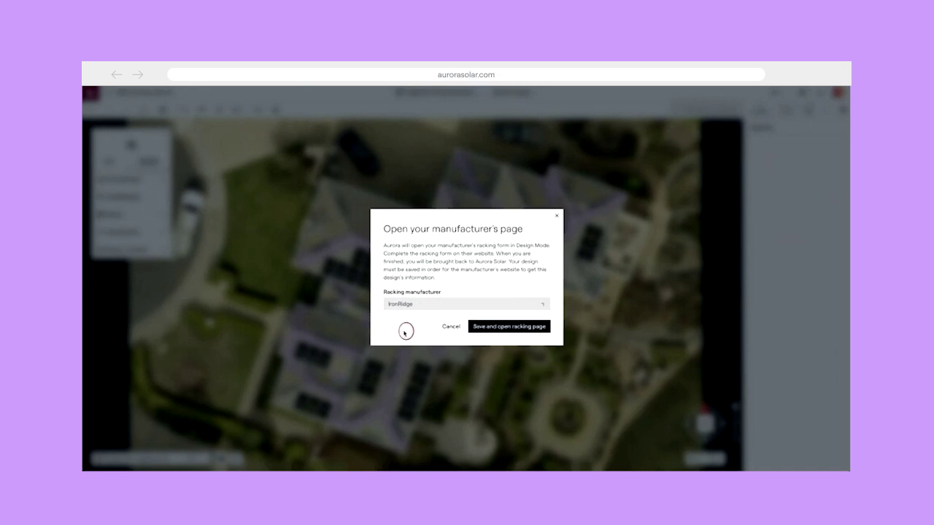
left_click(509, 328)
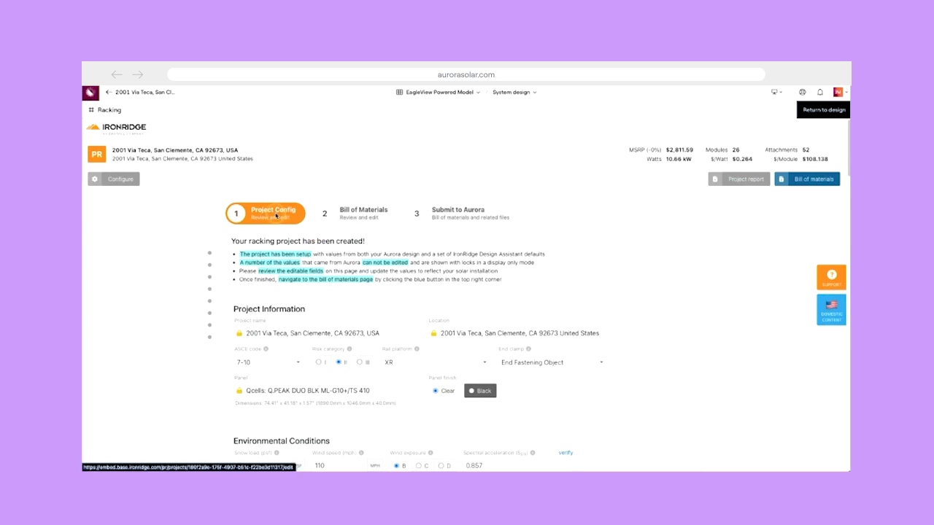
Review the racking project's configuration, from project information and environmental conditions to the building, roof and rail settings.
left_click(360, 214)
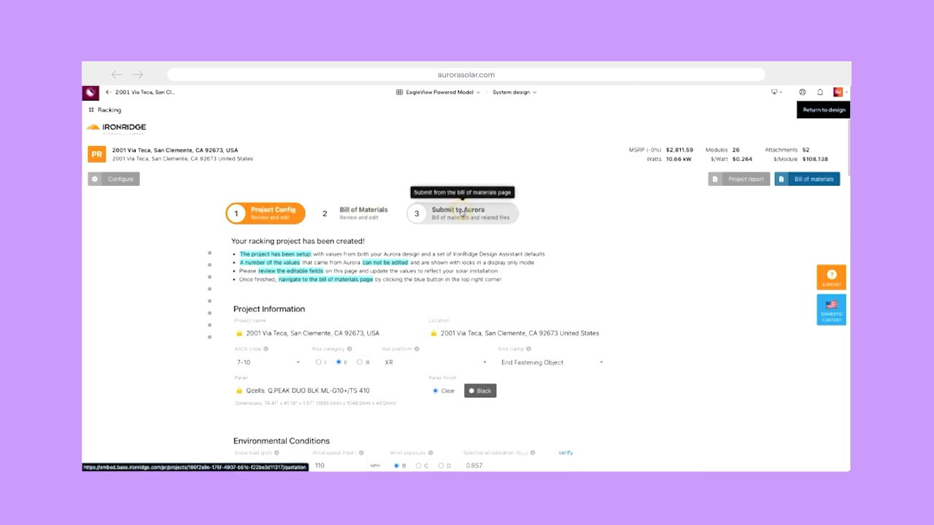
scroll(576, 281, "down", 2)
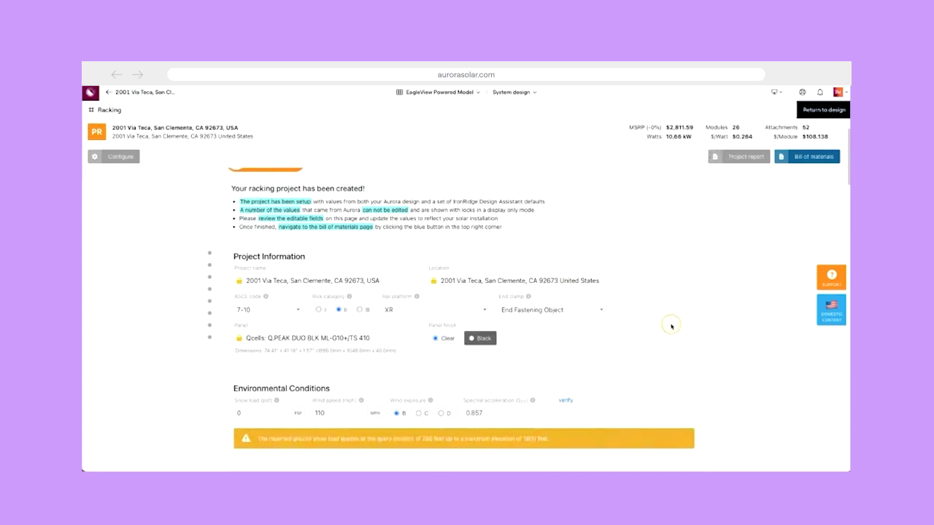
scroll(670, 327, "down", 1)
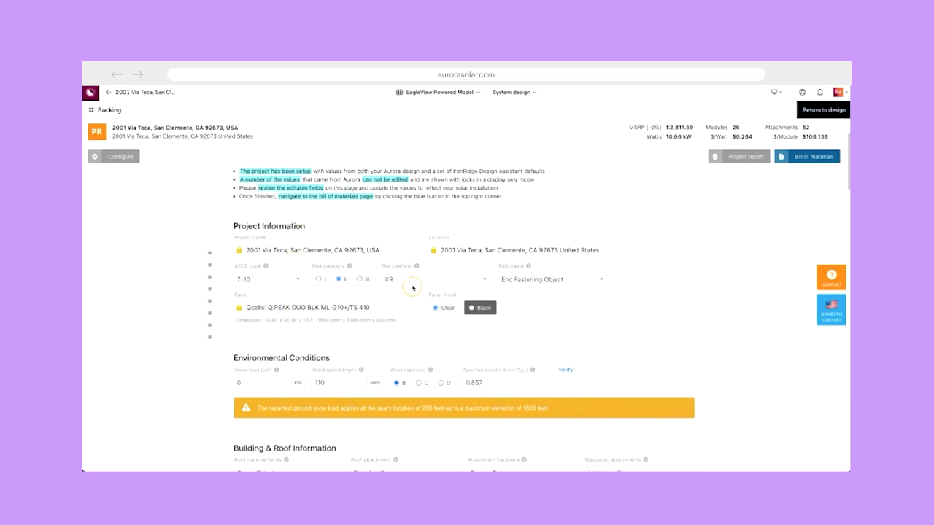
scroll(604, 309, "down", 3)
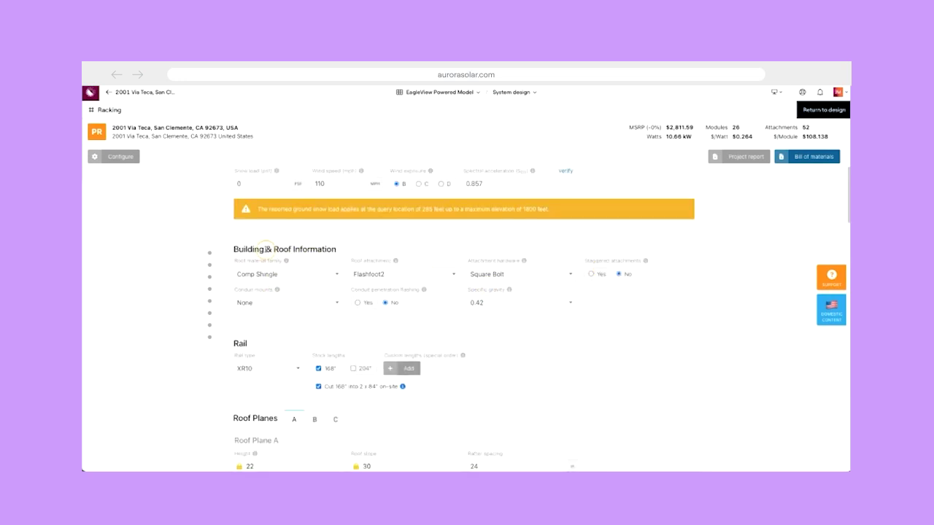
scroll(475, 316, "down", 3)
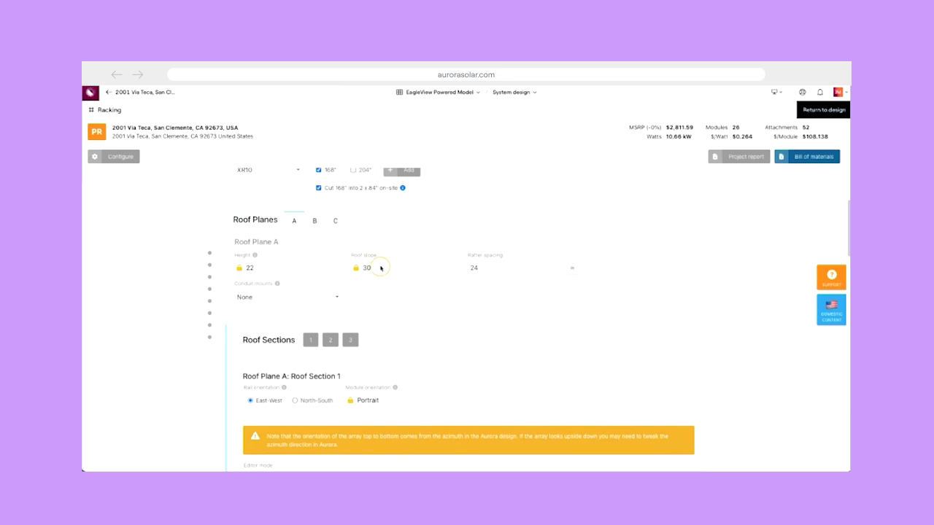
Try a rafter spacing of 12 in for Roof Plane A and set it back to 24 in.
left_click(553, 269)
key("BackSpace")
key("BackSpace")
type("12")
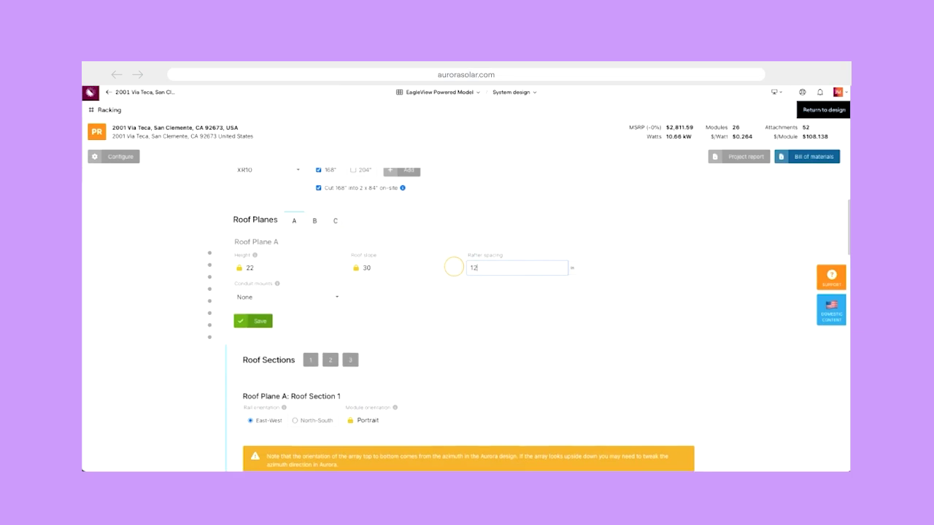
key("BackSpace")
key("BackSpace")
type("12")
key("BackSpace")
key("BackSpace")
type("24")
Examine the module layouts of Roof Plane A's three roof sections and its span limits for each rail type.
scroll(472, 288, "down", 2)
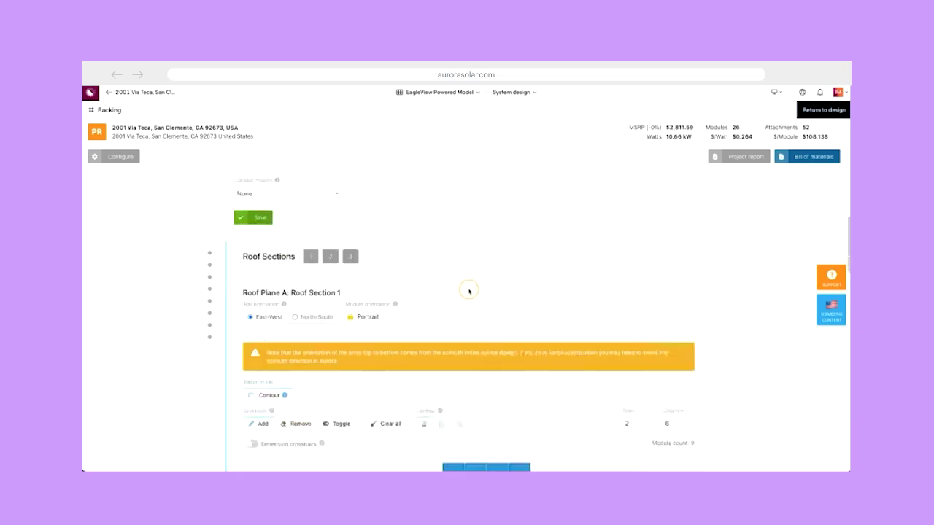
scroll(468, 292, "down", 2)
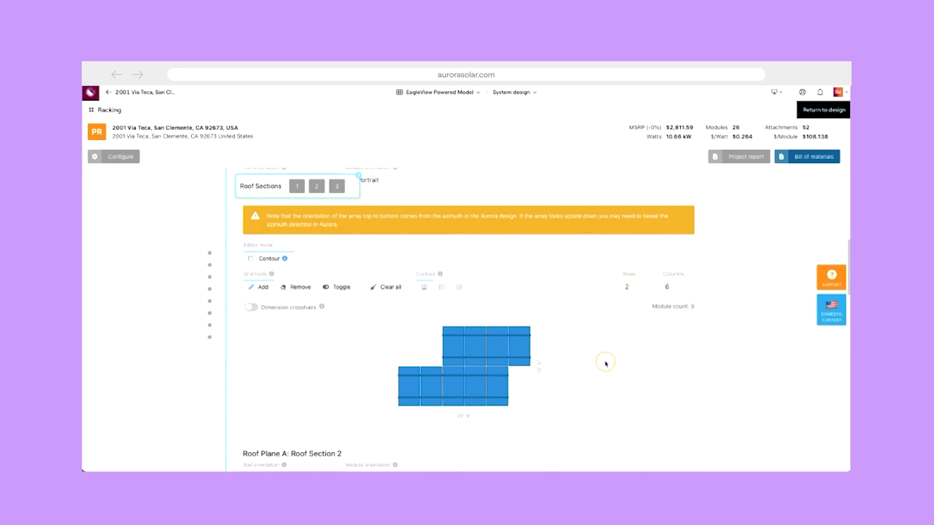
scroll(605, 363, "down", 4)
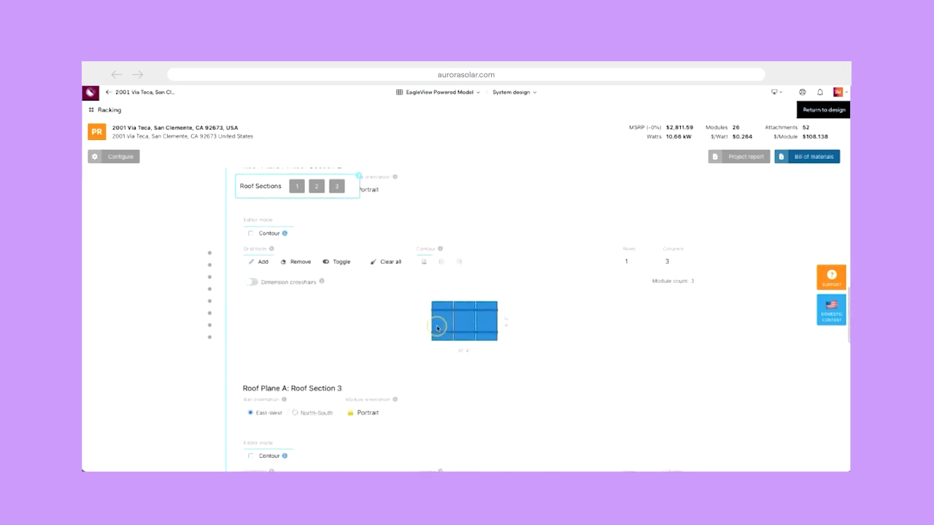
scroll(470, 326, "down", 3)
scroll(528, 326, "down", 3)
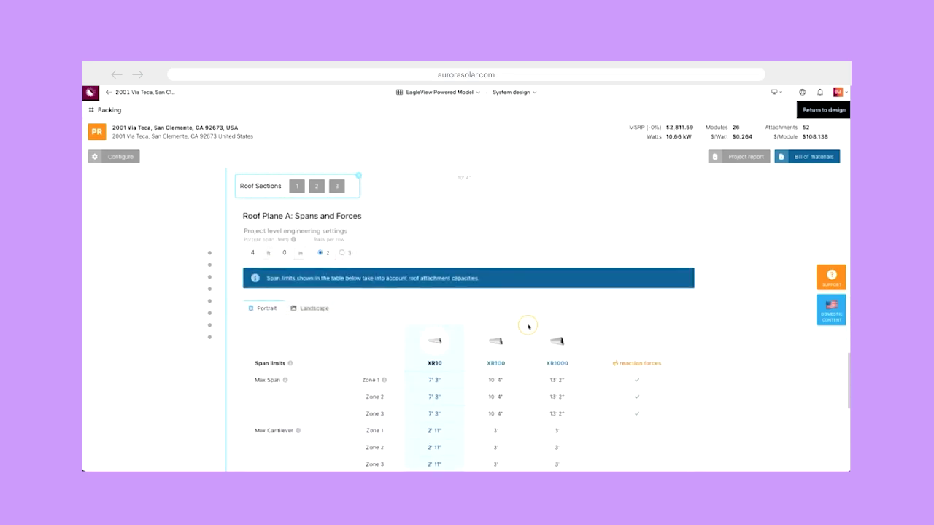
scroll(529, 325, "down", 1)
scroll(419, 315, "up", 1)
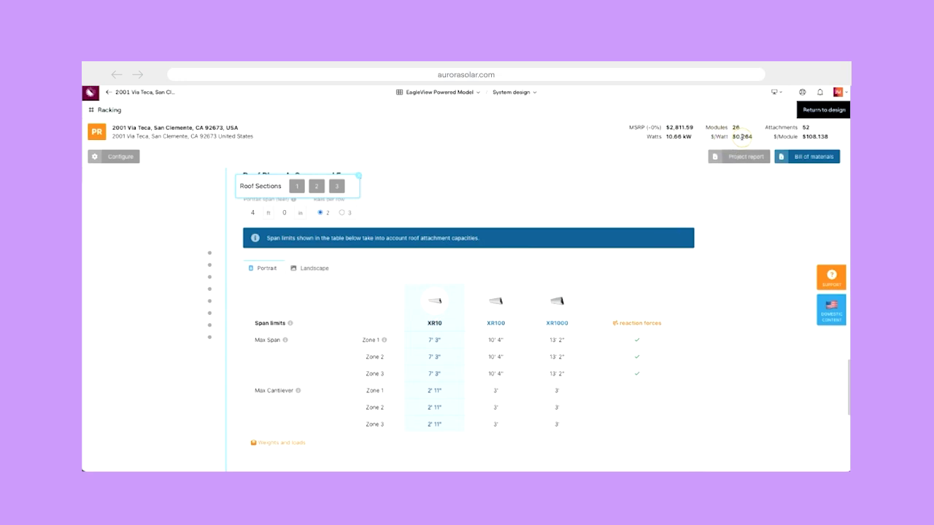
Try the XR100 rail, choose XR1000 instead, and check the segment details of Roof Plane A's sections.
left_click(501, 307)
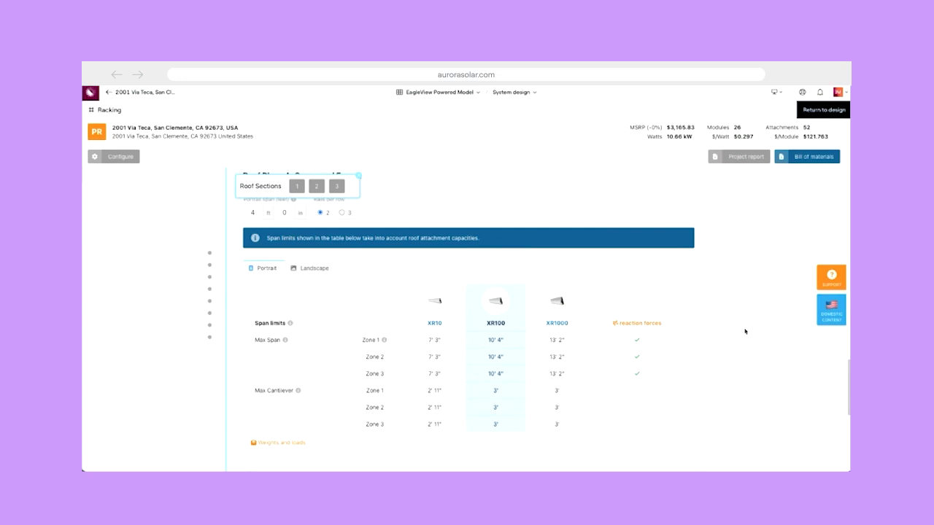
left_click(550, 304)
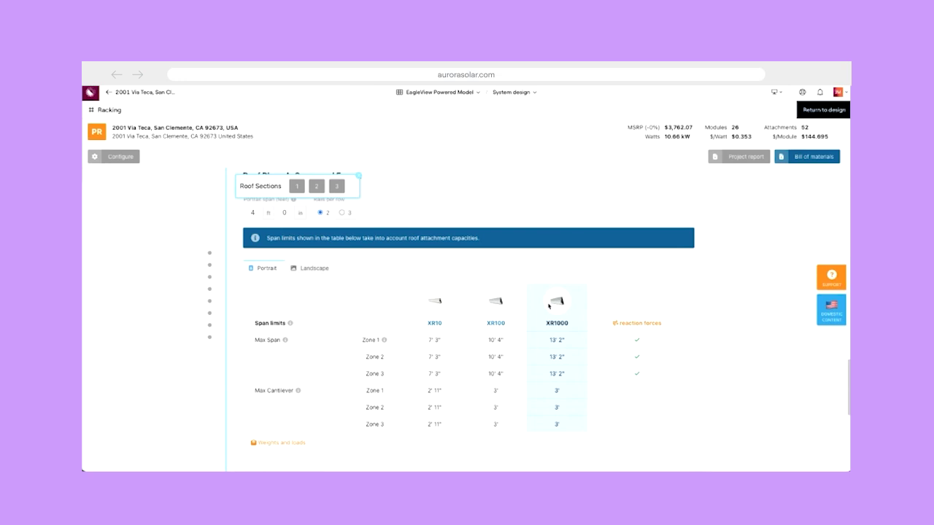
scroll(551, 307, "down", 10)
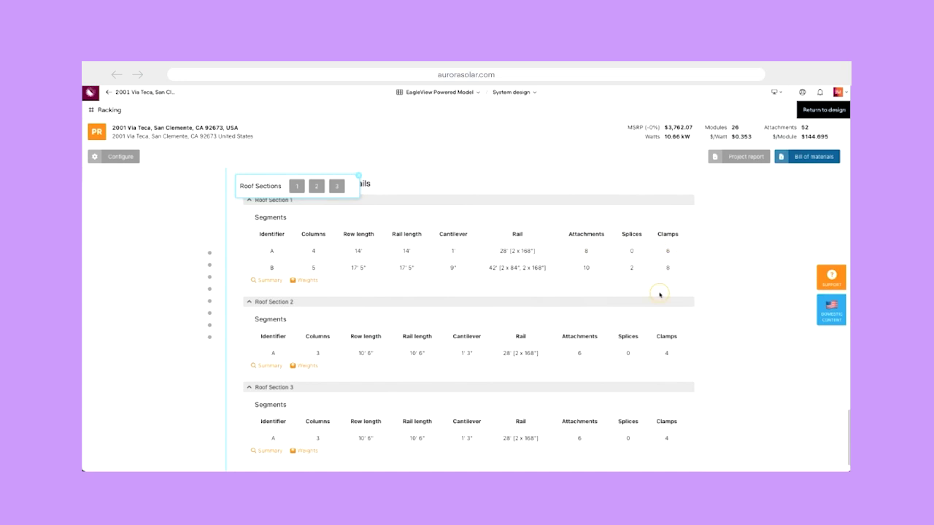
scroll(573, 329, "up", 1)
scroll(573, 329, "up", 10)
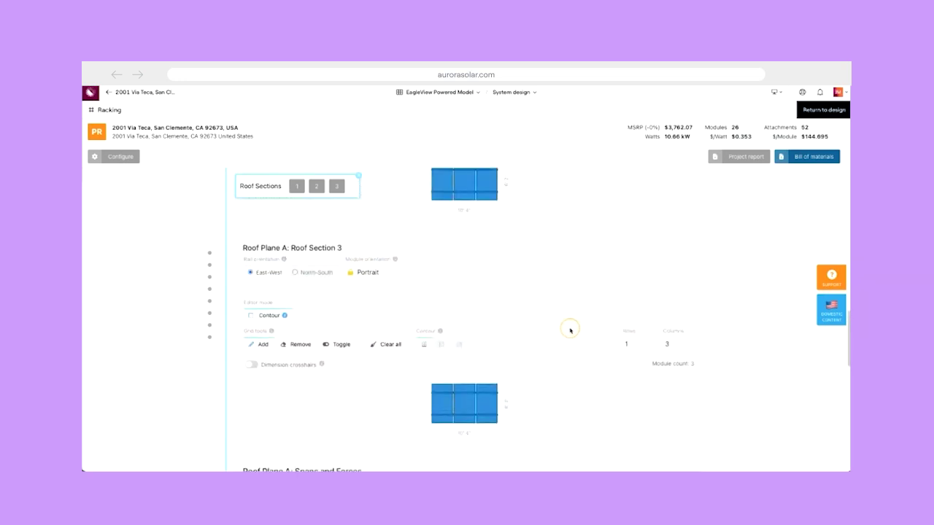
scroll(569, 330, "up", 5)
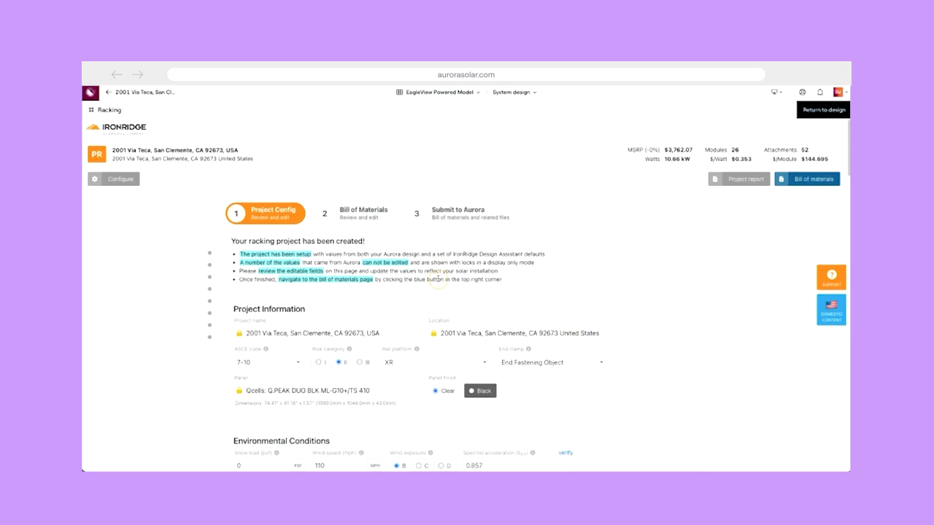
Review the racking bill of materials, including its parts, quantities, prices and related documents.
left_click(343, 212)
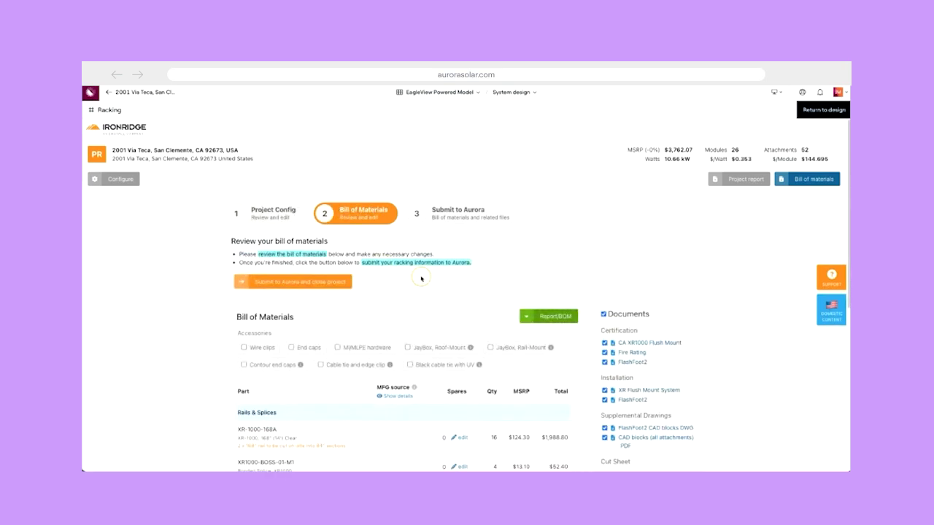
scroll(548, 272, "down", 2)
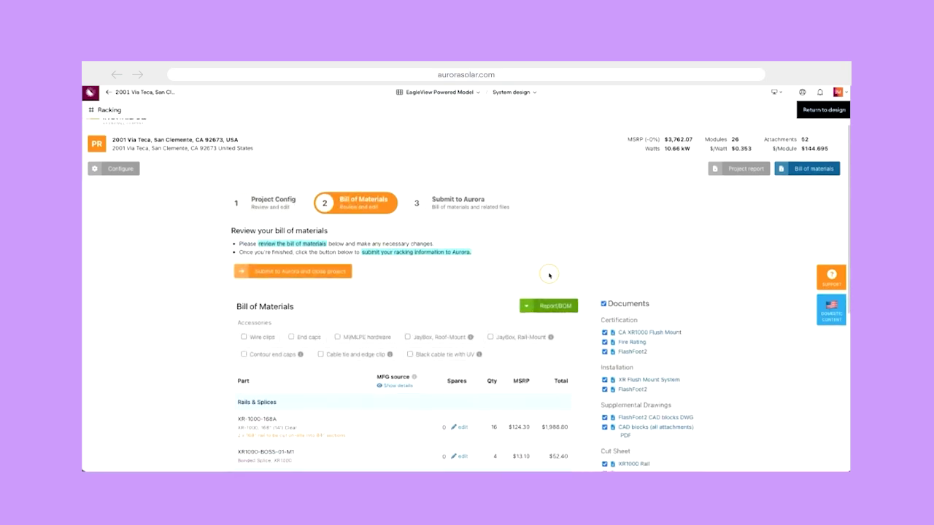
scroll(551, 274, "down", 2)
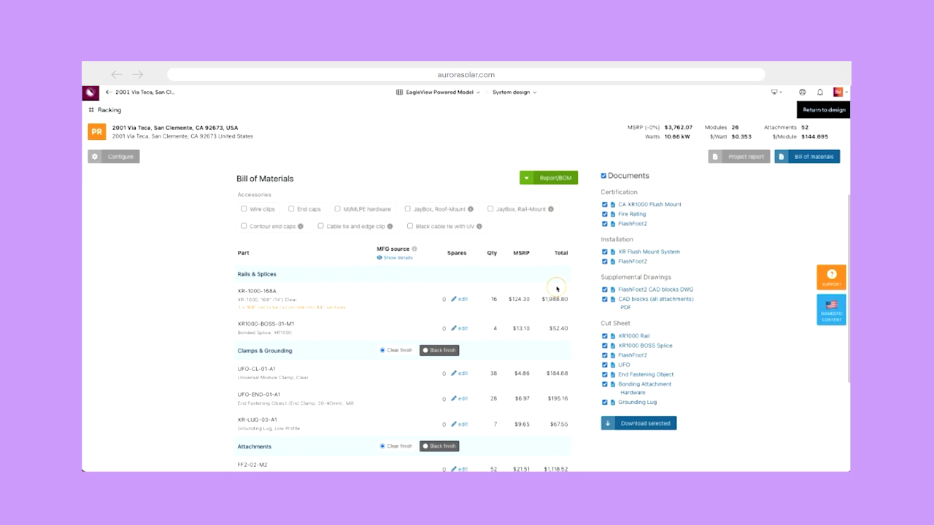
scroll(557, 289, "down", 1)
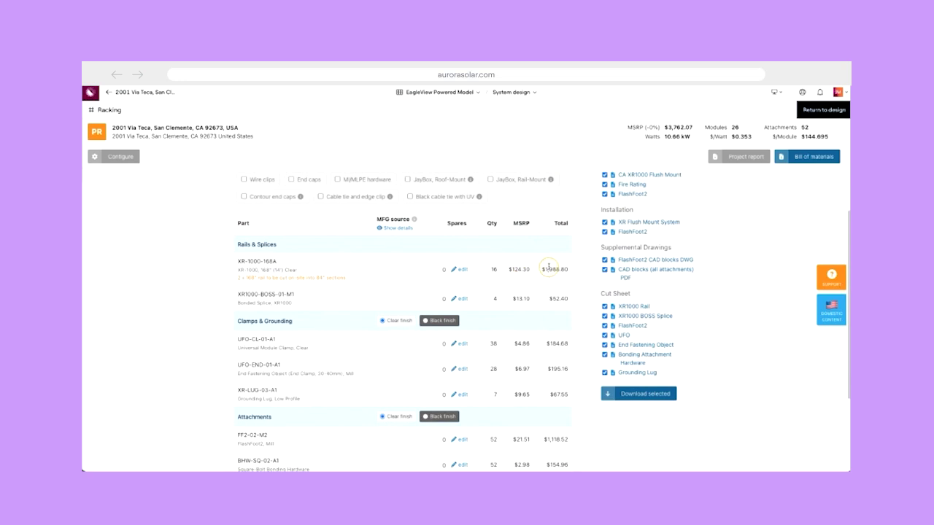
scroll(550, 269, "down", 4)
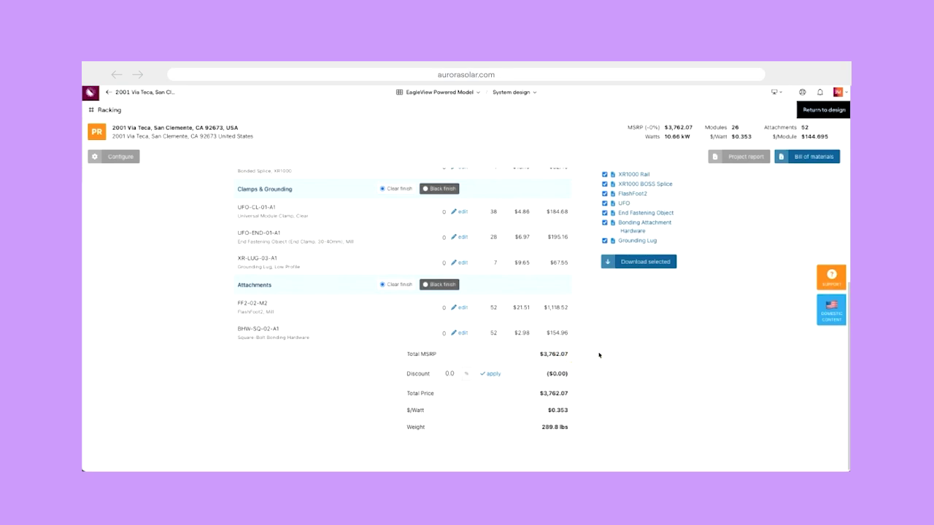
scroll(580, 371, "up", 5)
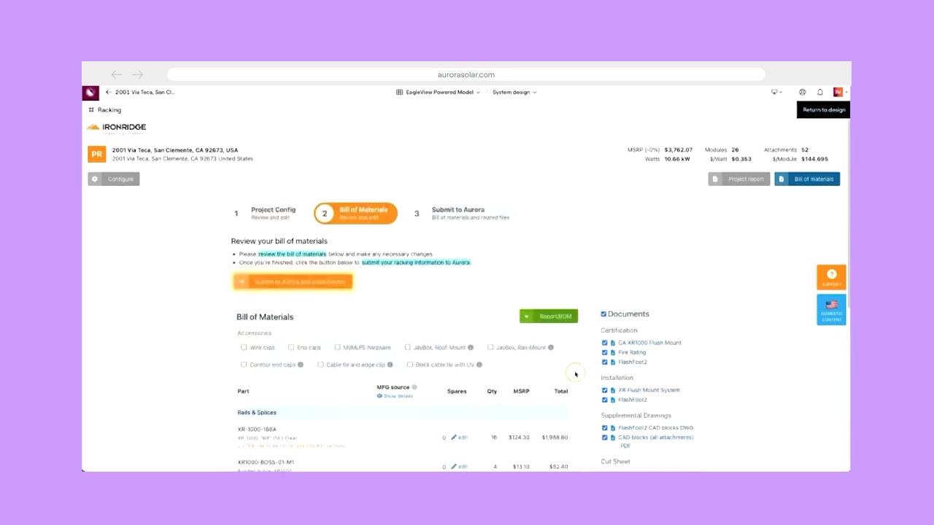
Submit the racking information to Aurora, closing the racking project, and return to the design.
left_click(316, 282)
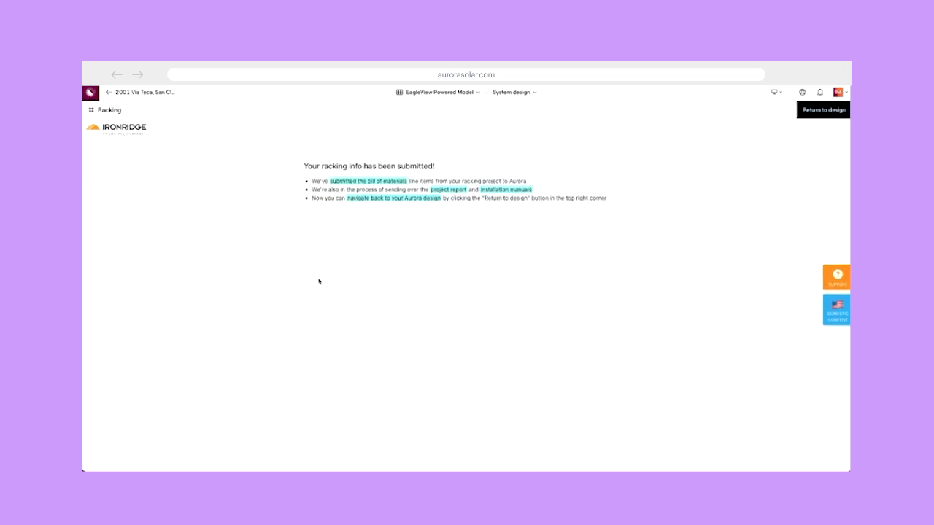
left_click(307, 164)
left_click(756, 155)
left_click(821, 111)
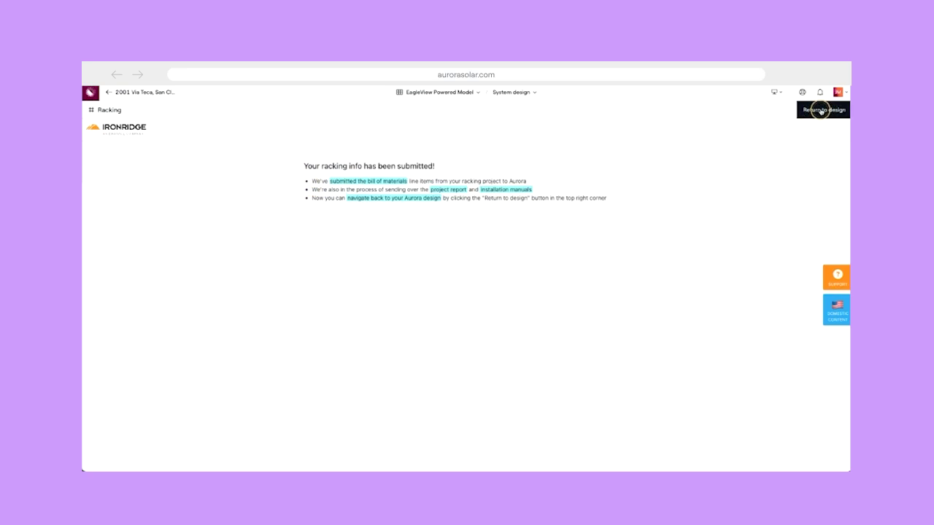
left_click(821, 111)
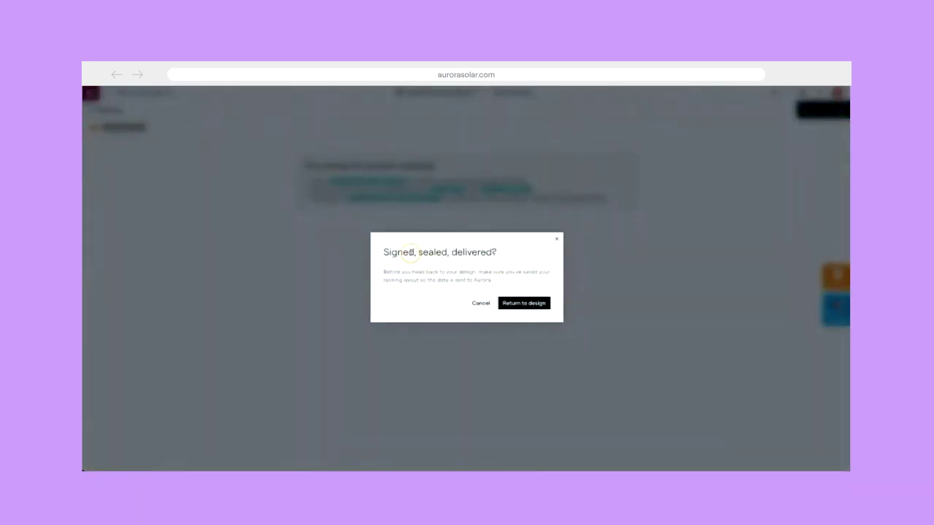
left_click(525, 304)
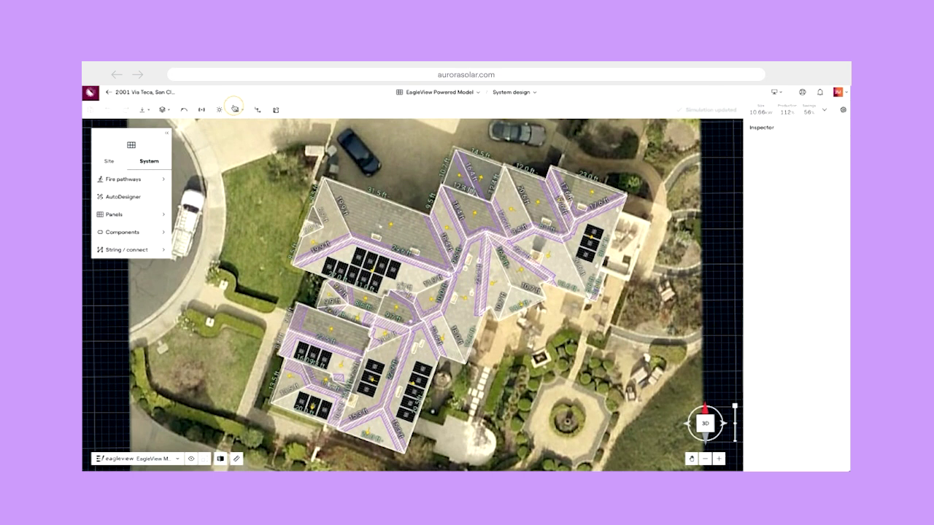
Open the project's documents from its dashboard and look through the proposals, agreements, system design and plan set sections.
left_click(150, 93)
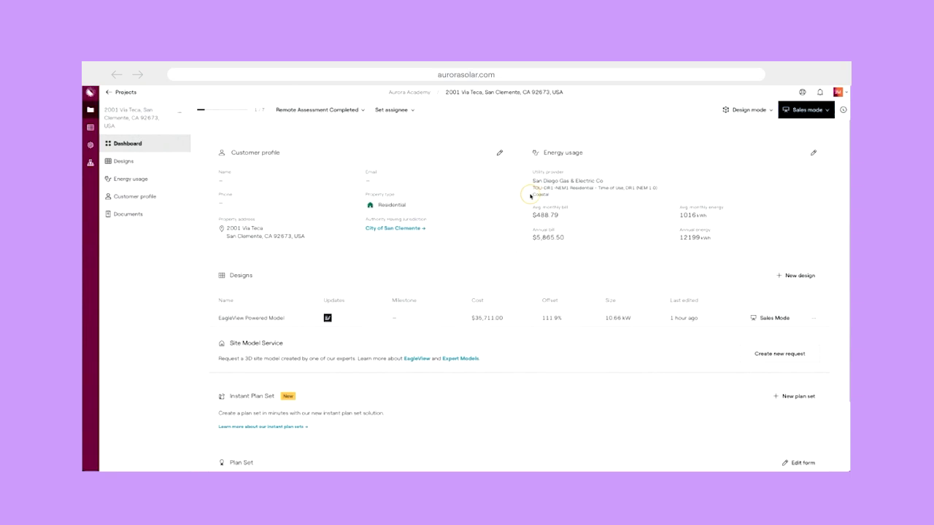
left_click(150, 217)
scroll(519, 281, "down", 5)
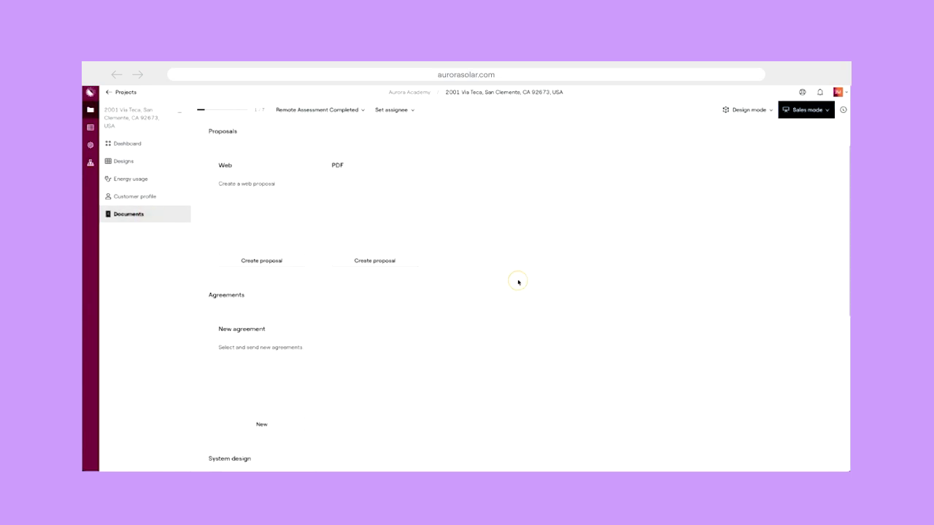
scroll(519, 281, "down", 1)
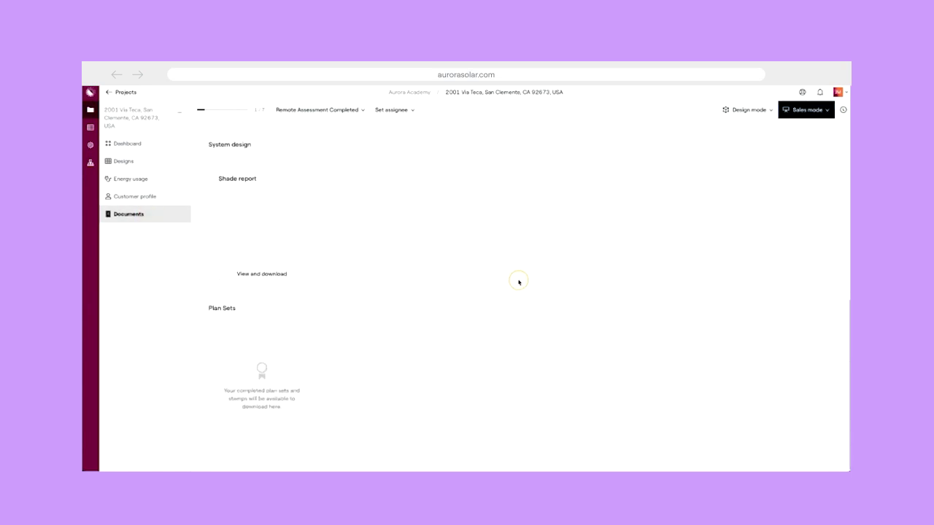
scroll(442, 310, "up", 6)
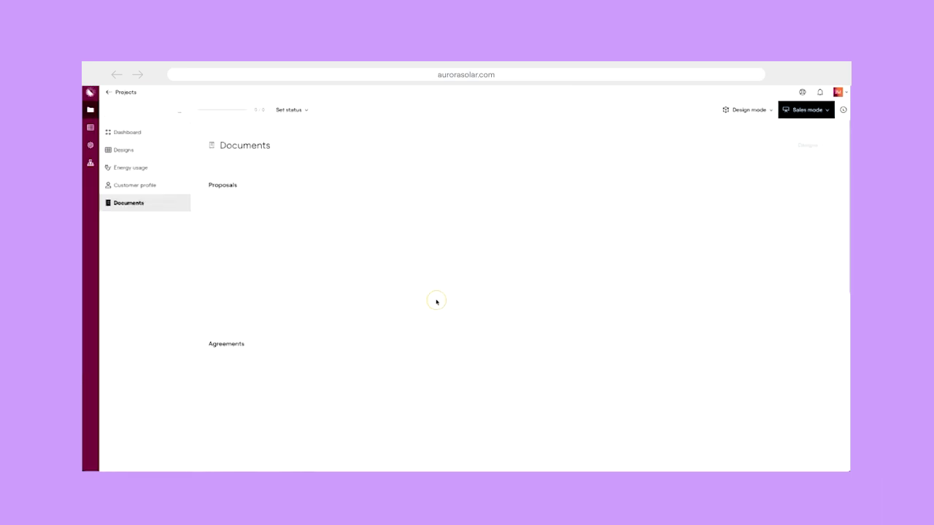
scroll(465, 295, "down", 5)
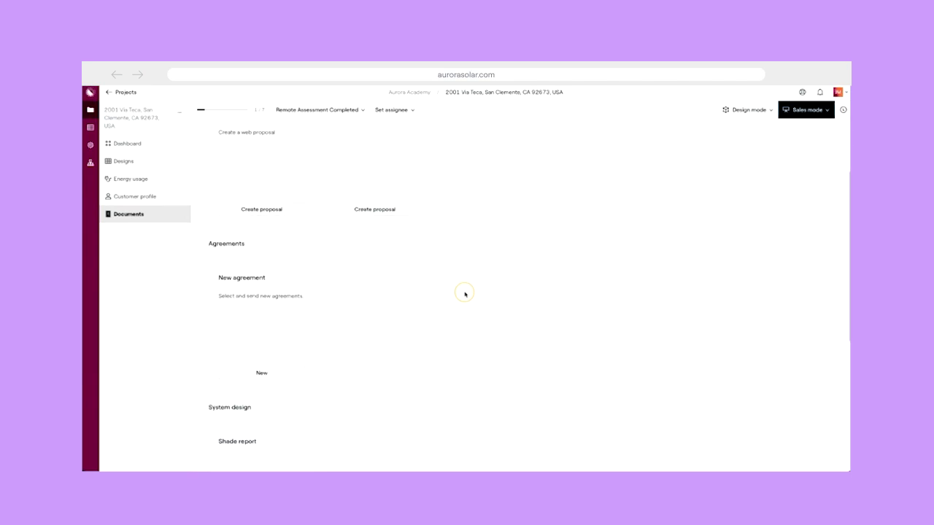
scroll(465, 294, "down", 2)
scroll(464, 294, "up", 3)
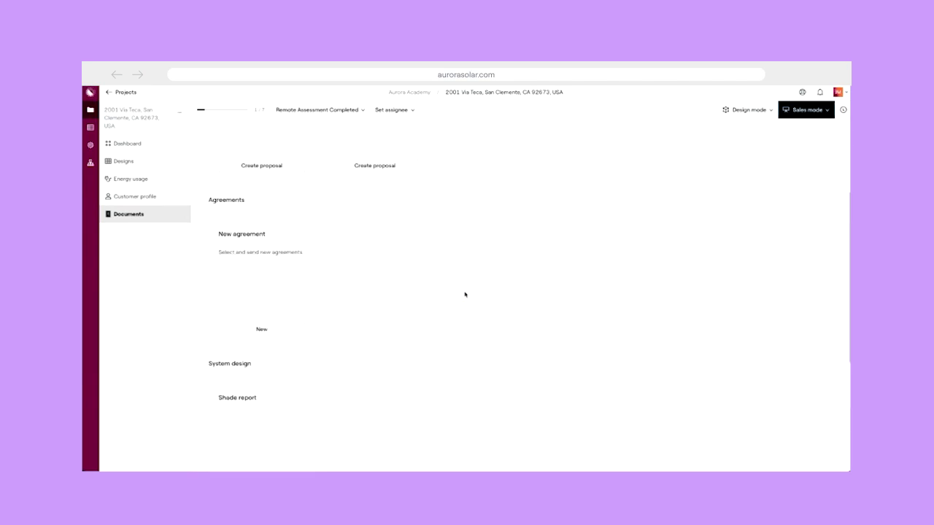
Export the bill of materials from the EagleView Powered Model design, then check and close the exported spreadsheet.
left_click(127, 161)
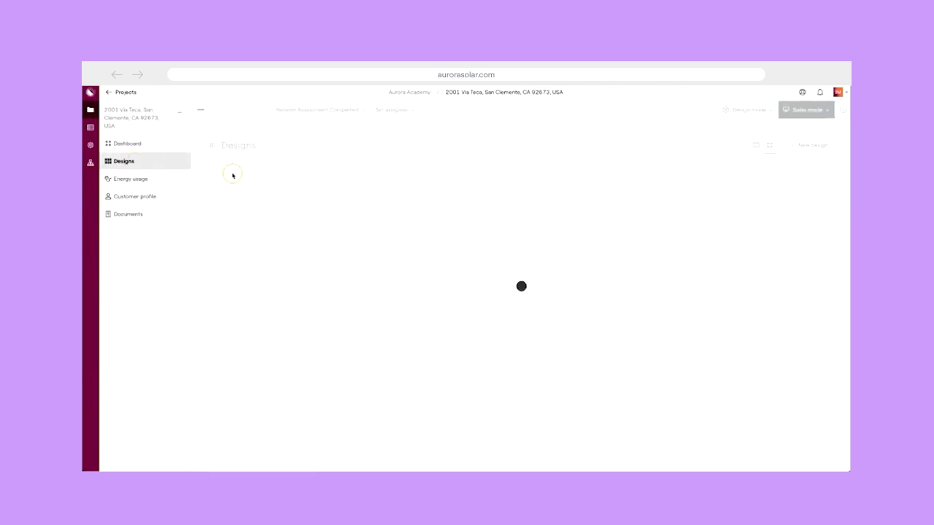
left_click(442, 246)
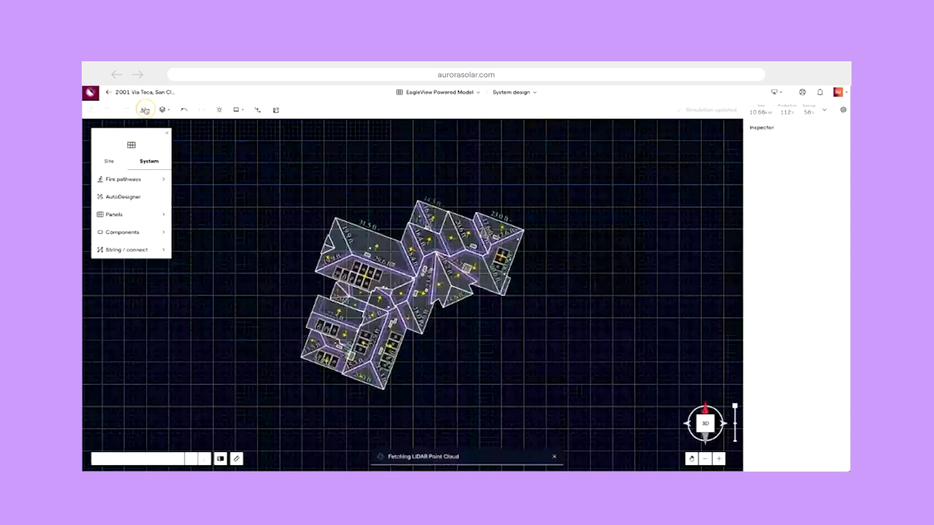
left_click(145, 111)
scroll(174, 188, "down", 1)
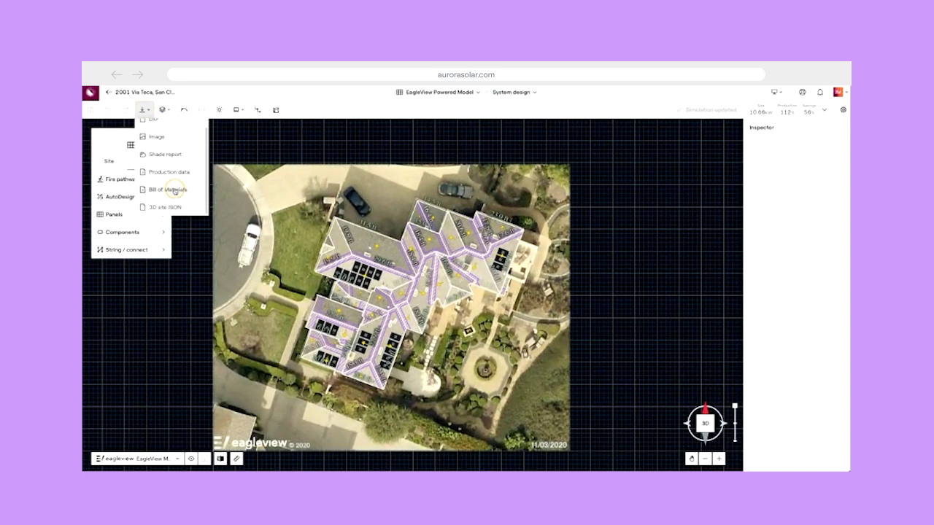
left_click(169, 191)
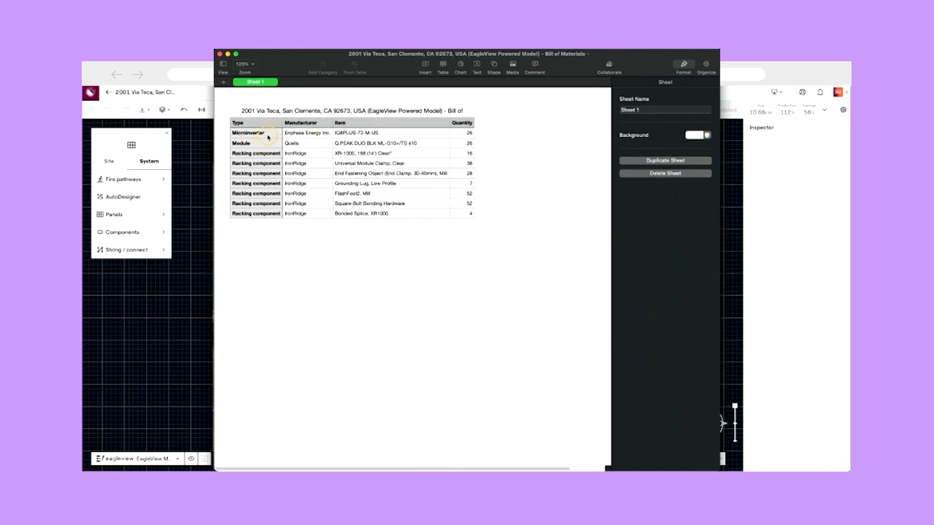
left_click(220, 54)
Return to the project dashboard and open the existing Plan Set request's intake form for editing.
scroll(306, 232, "up", 2)
scroll(277, 232, "up", 4)
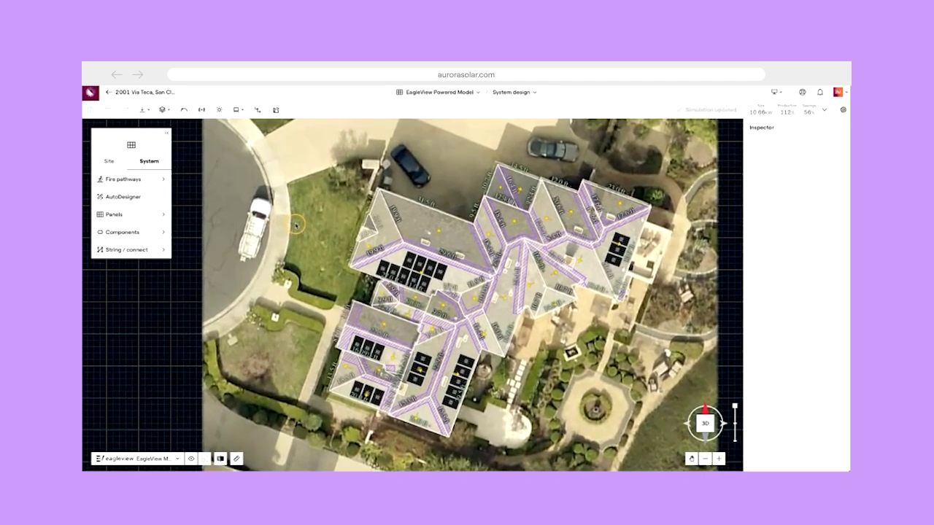
left_click_drag(295, 226, 259, 227)
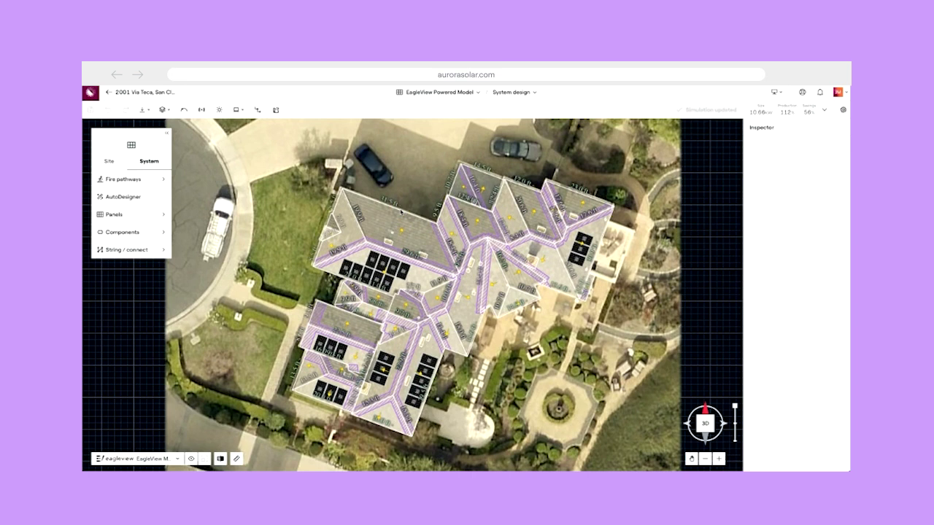
left_click(153, 93)
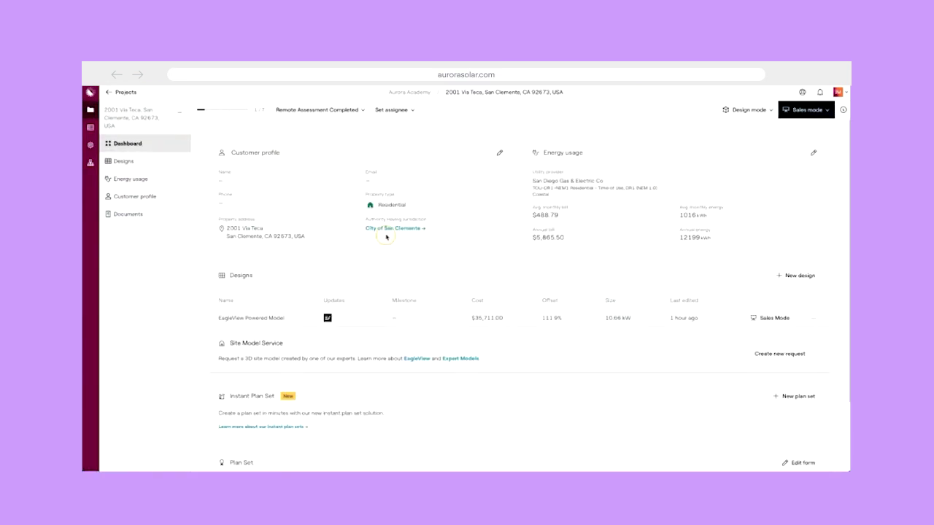
scroll(433, 225, "down", 2)
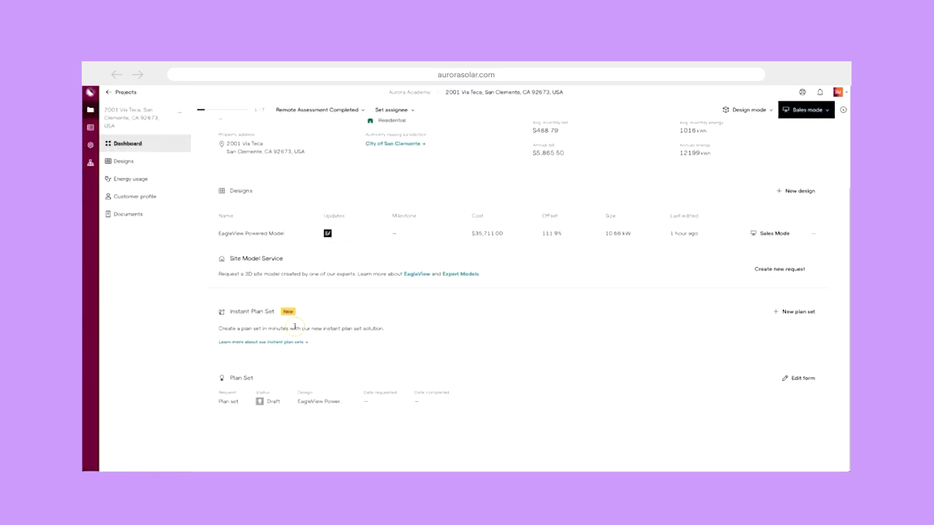
left_click_drag(231, 378, 257, 381)
left_click(797, 380)
left_click(806, 381)
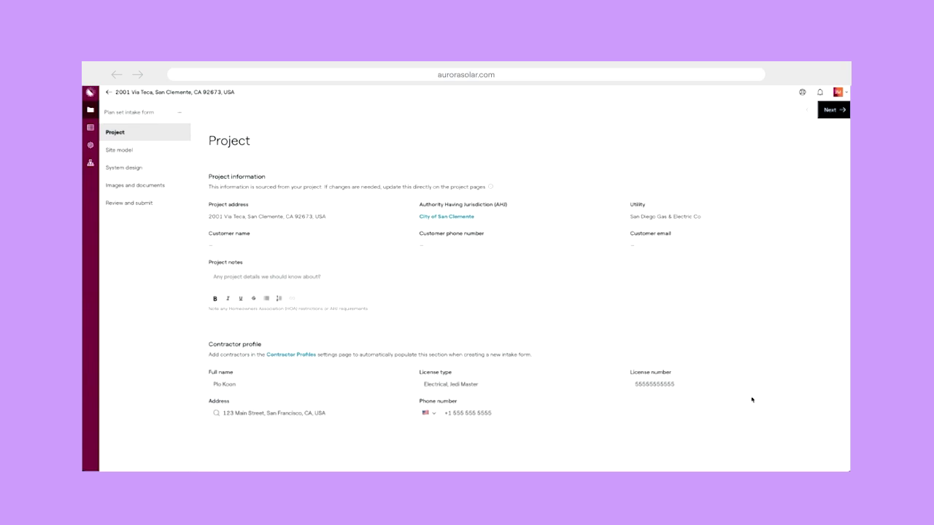
Review the project information, project notes and contractor profile in the form's Project section.
left_click(118, 135)
left_click(336, 170)
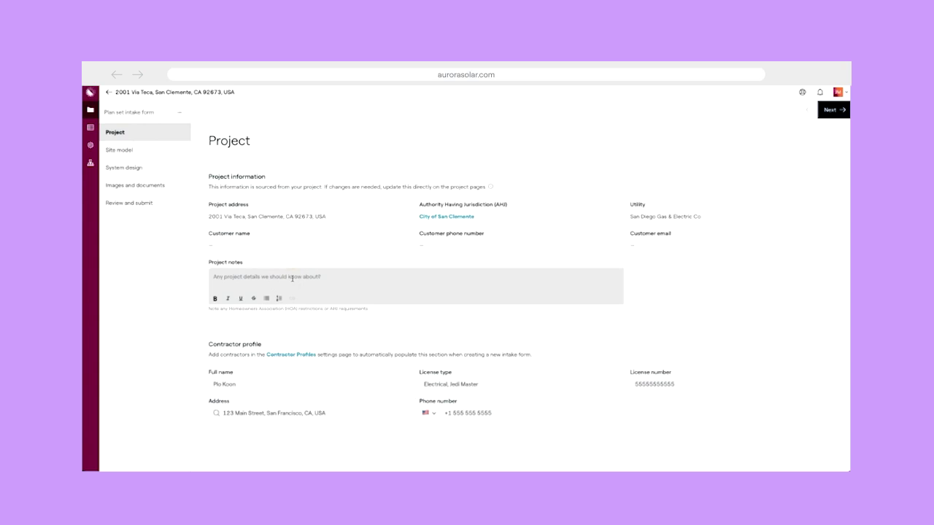
left_click(292, 276)
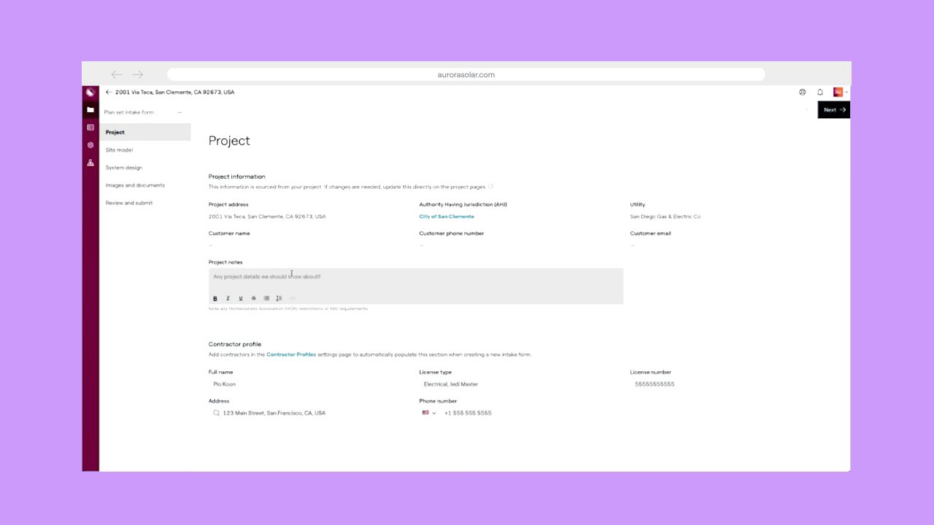
Go to the Site model section and review the roof type, framing and rafter details of the mounting planes.
left_click(137, 154)
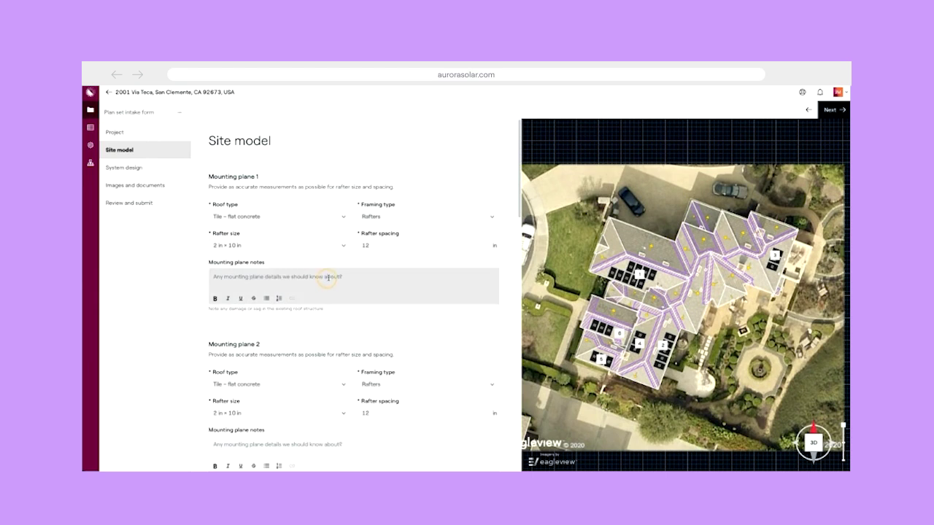
scroll(329, 273, "down", 3)
scroll(299, 261, "down", 4)
scroll(318, 263, "down", 6)
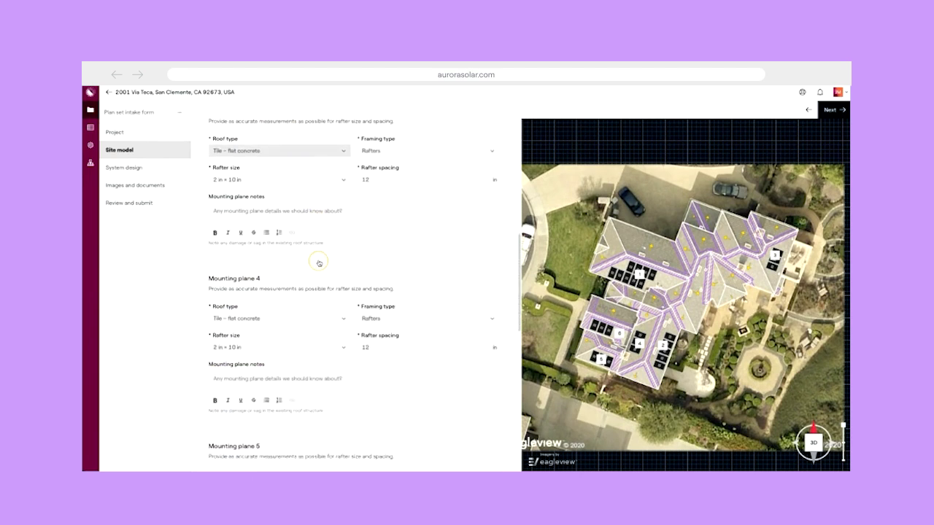
scroll(365, 293, "down", 4)
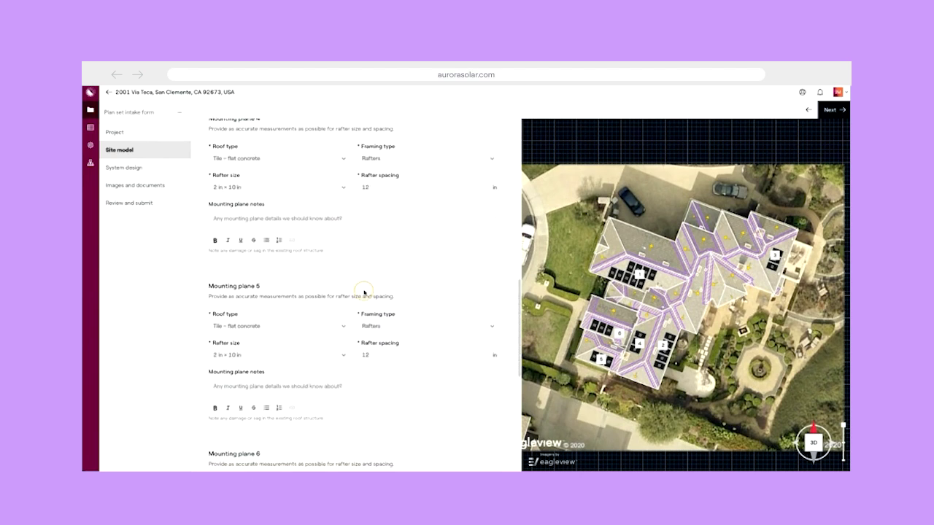
Examine the racking specifications below mounting plane 6, including rail, attachment, spacing and racking notes.
scroll(364, 293, "down", 4)
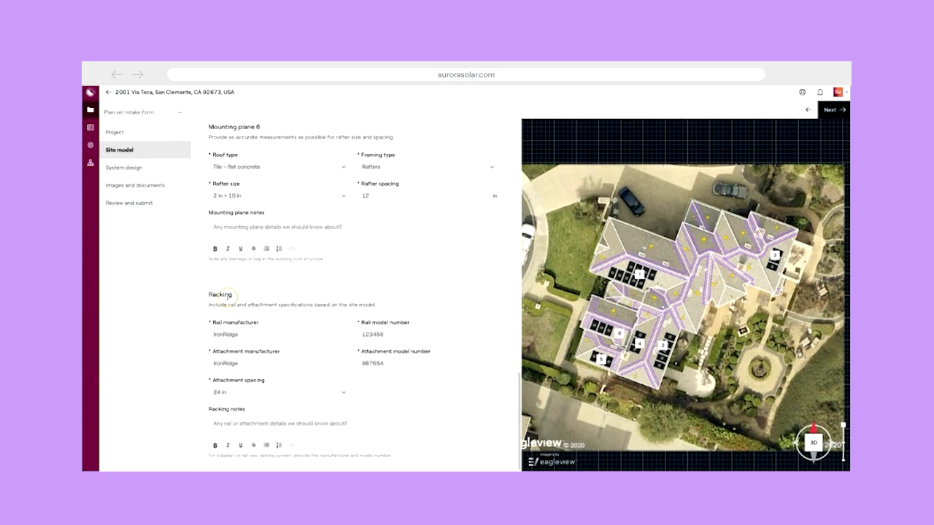
left_click(367, 333)
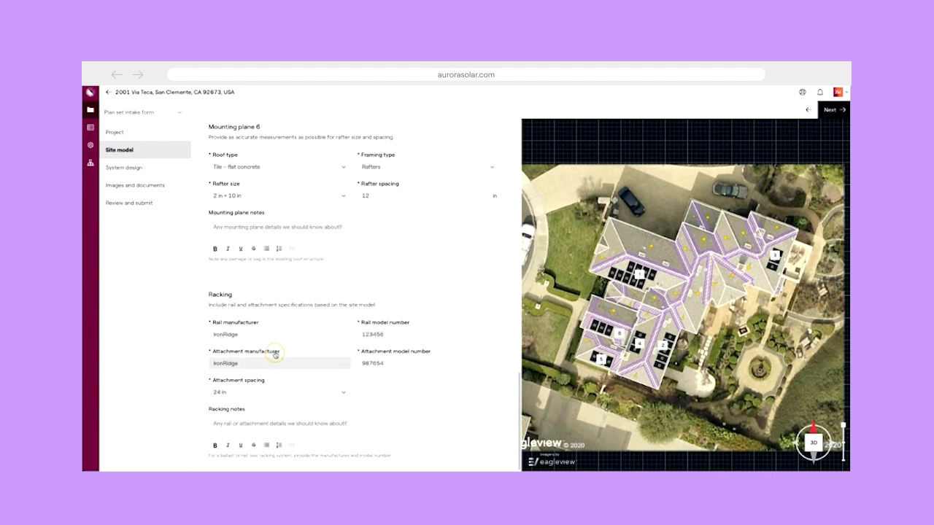
left_click(271, 418)
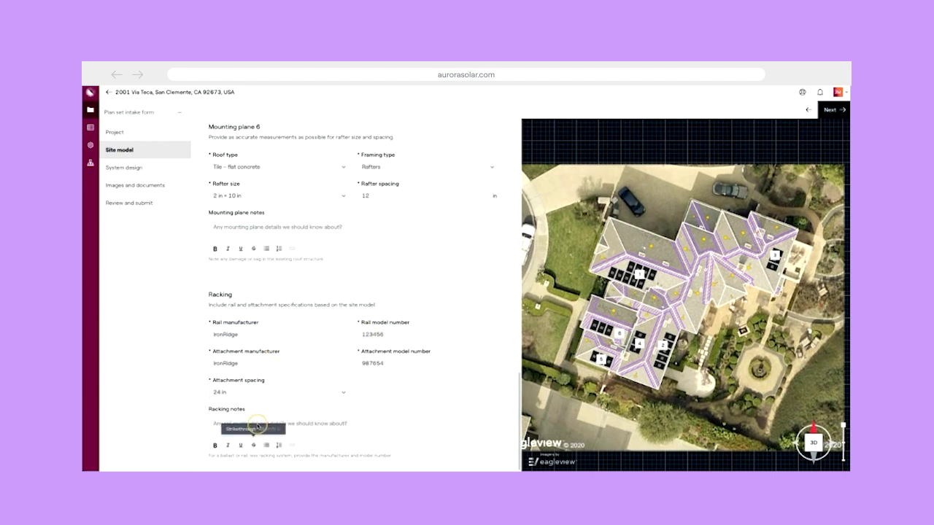
left_click(343, 434)
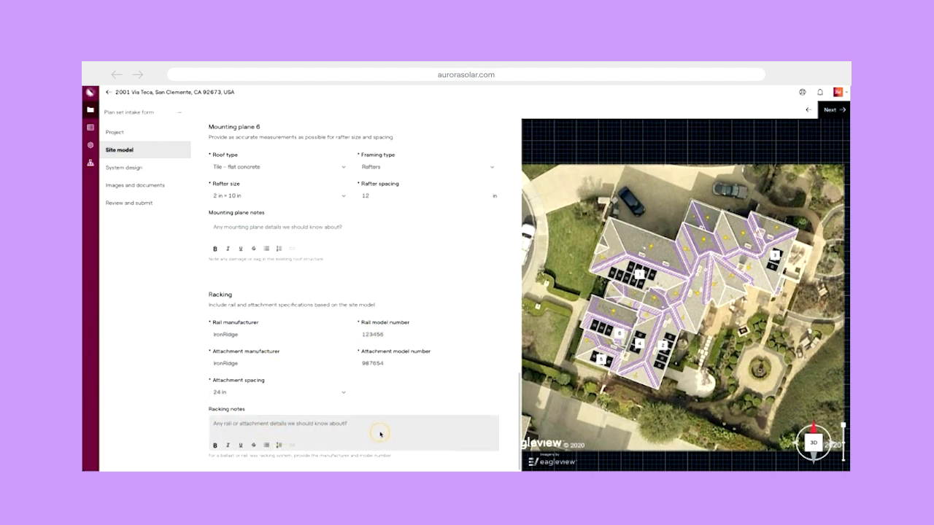
Go to the System design section and review its electrical properties, starting with the MSP location.
left_click(146, 172)
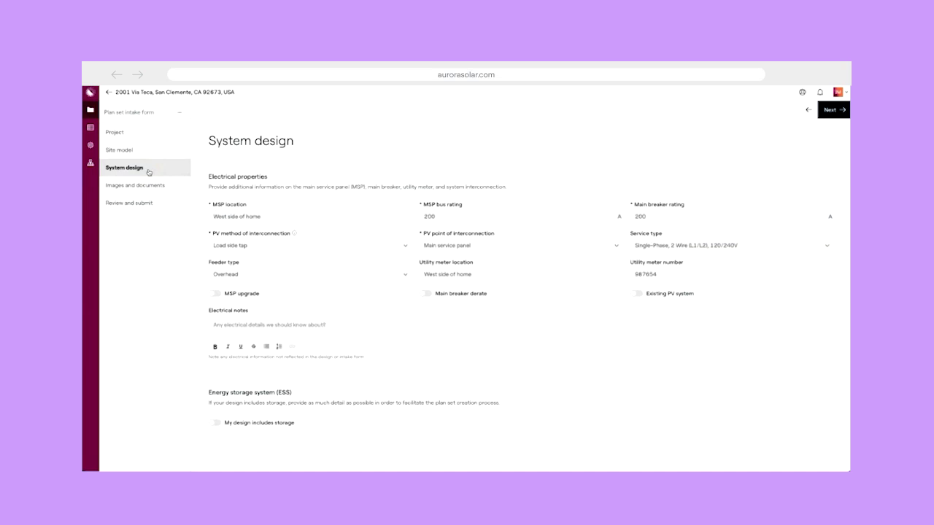
left_click_drag(209, 176, 281, 178)
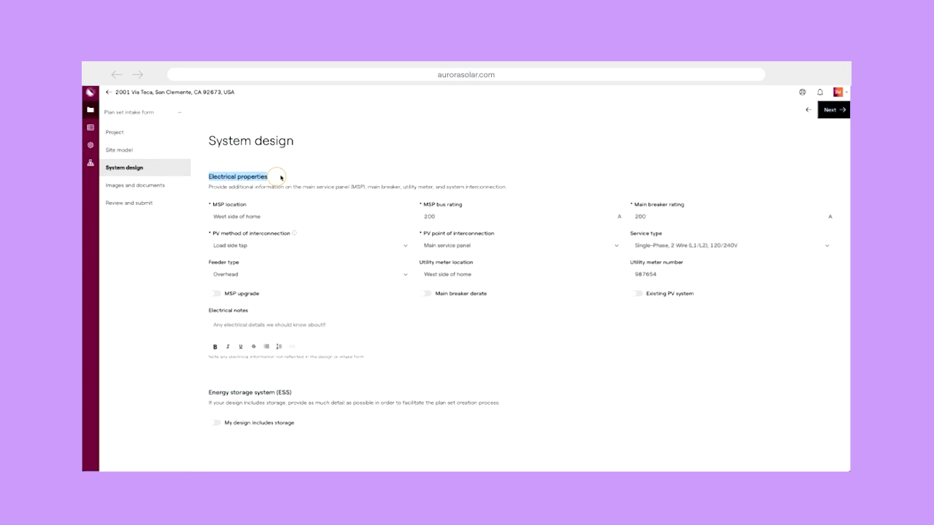
left_click(341, 147)
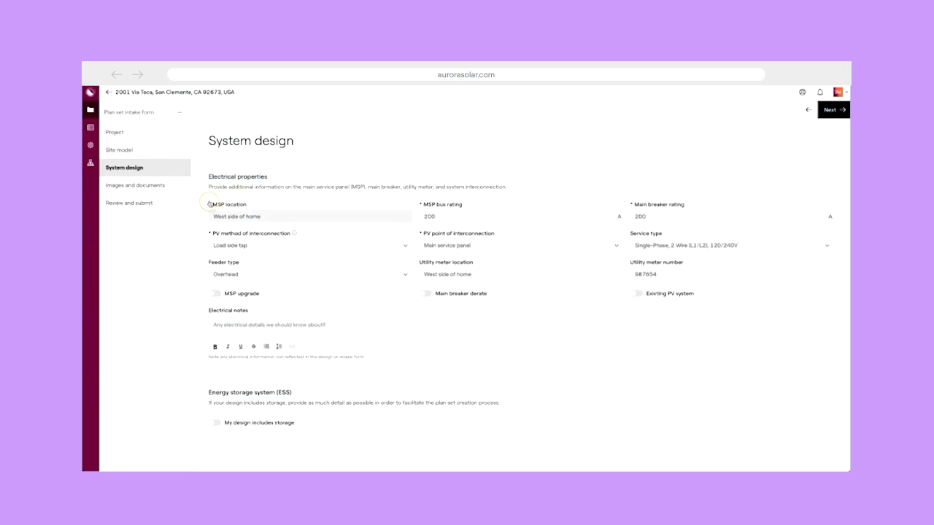
left_click(213, 204)
Try the MSP upgrade, main breaker derate and existing PV system options to see their extra fields, switching each off again.
left_click(213, 295)
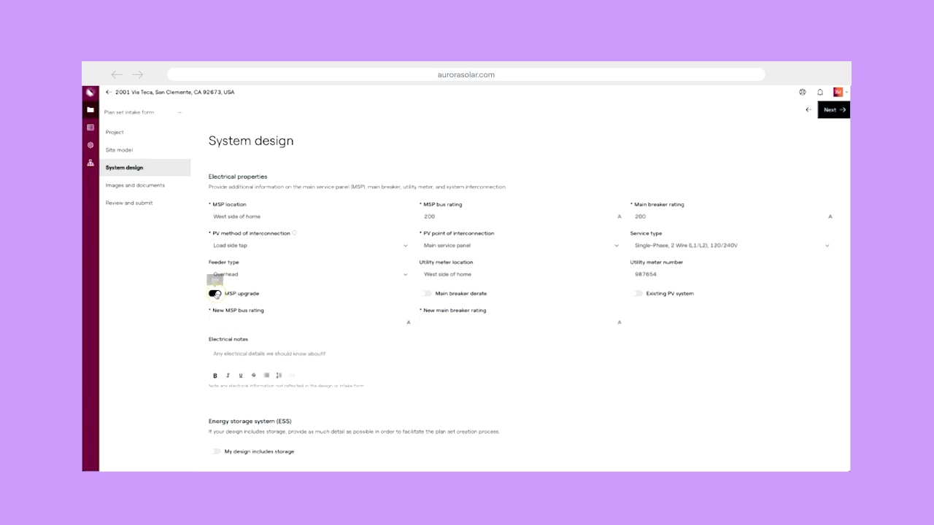
left_click(217, 295)
left_click(425, 294)
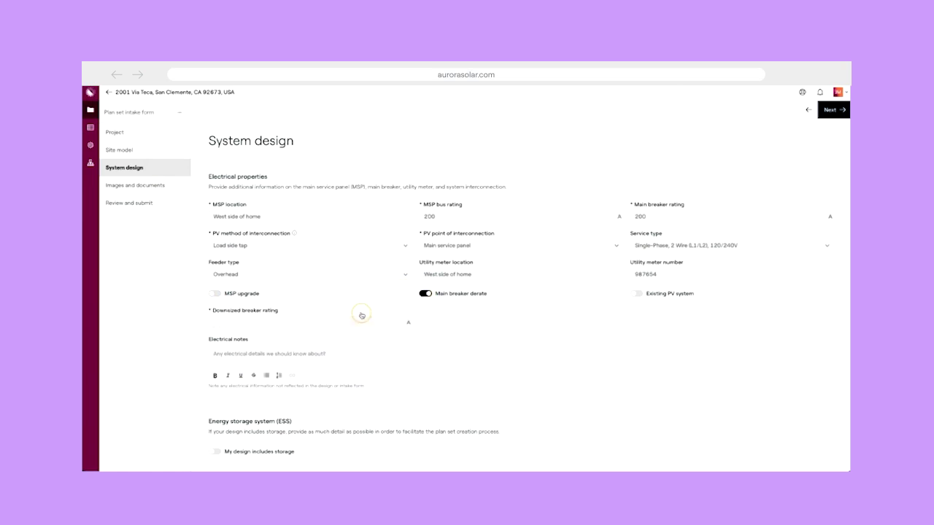
left_click(424, 293)
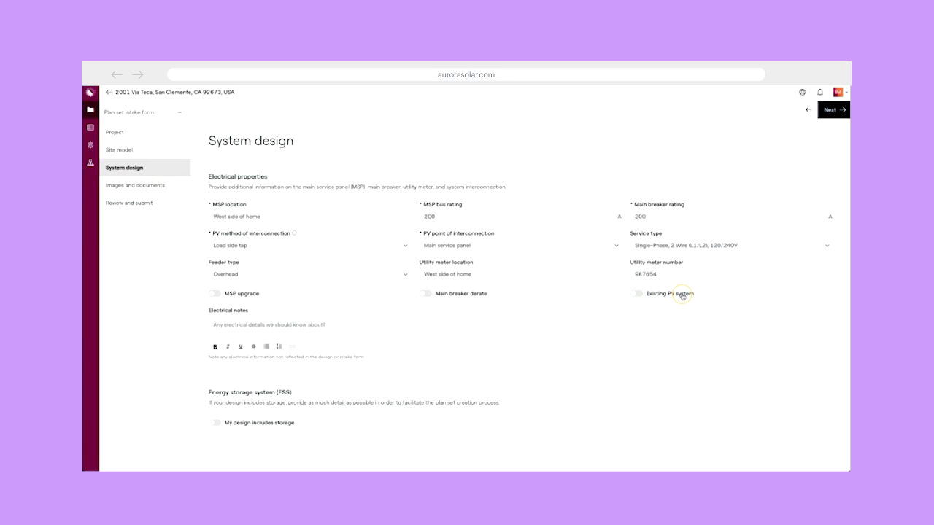
left_click(635, 294)
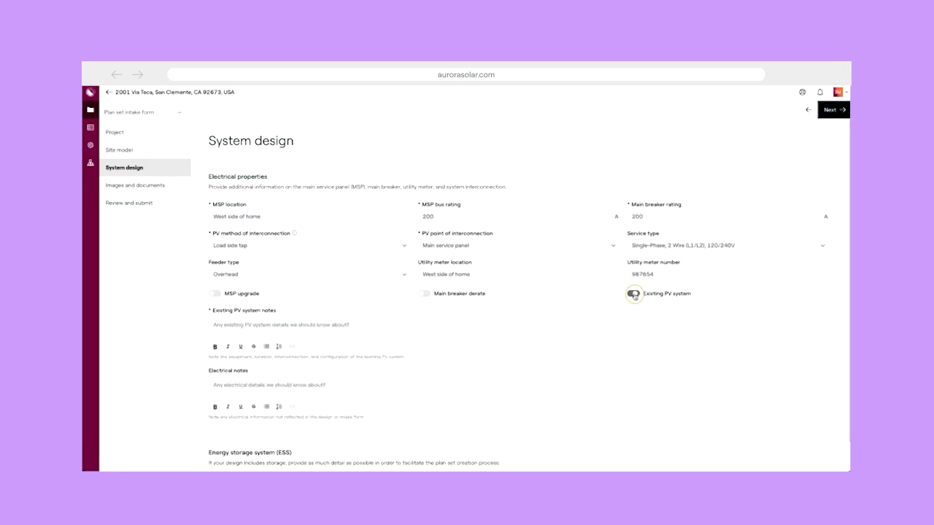
left_click(253, 323)
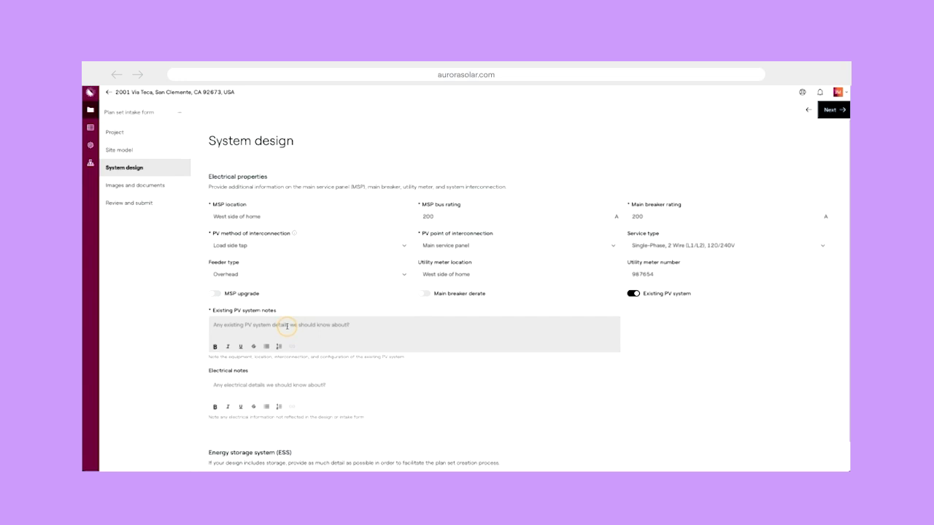
left_click(634, 293)
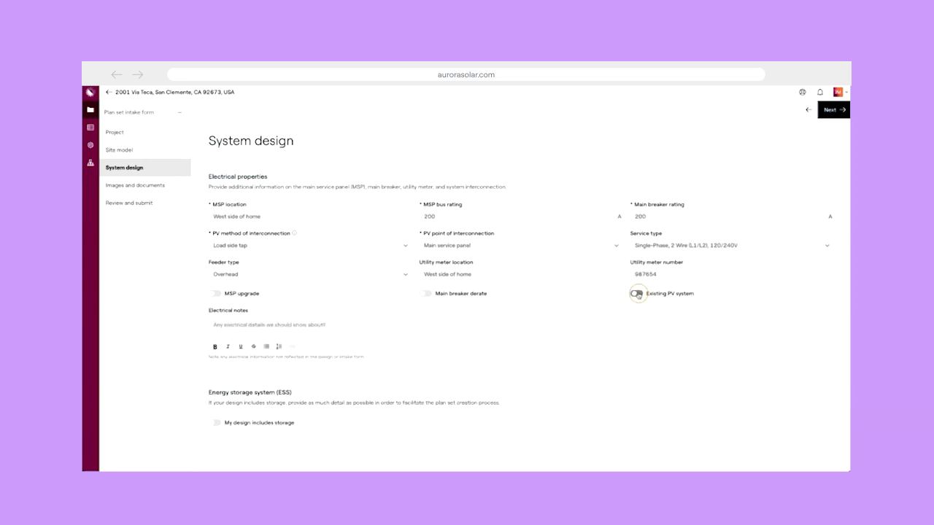
Turn on the design's storage option to examine the energy storage and equipment configuration fields, and turn it off again.
left_click_drag(208, 392, 300, 395)
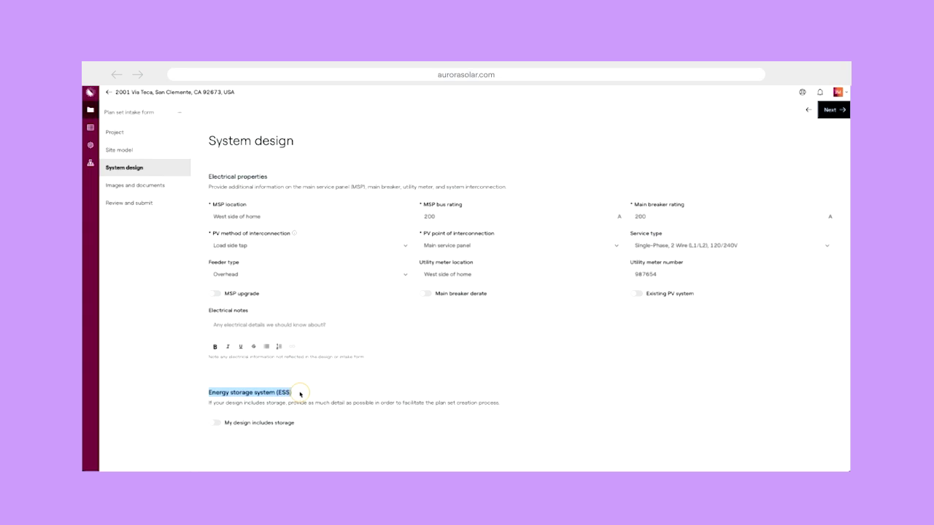
left_click(215, 425)
scroll(307, 392, "down", 3)
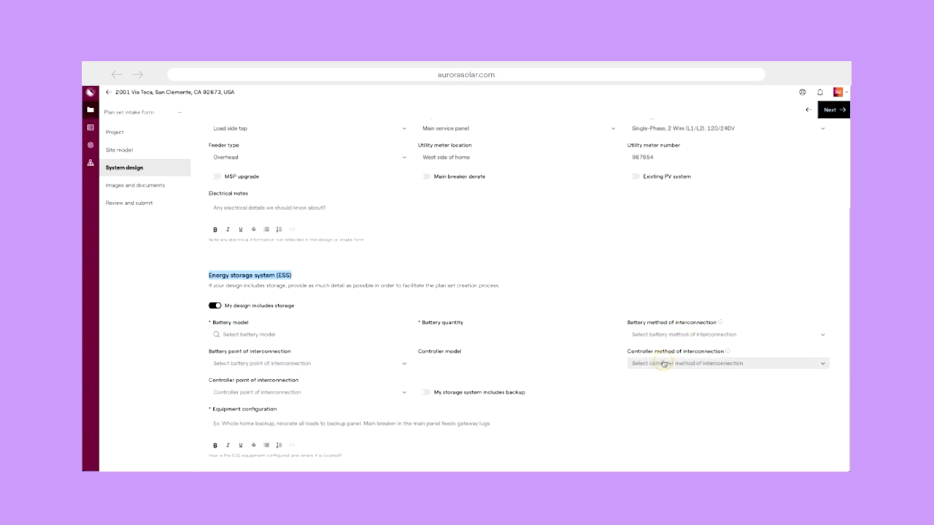
left_click(216, 412)
left_click_drag(216, 411, 307, 409)
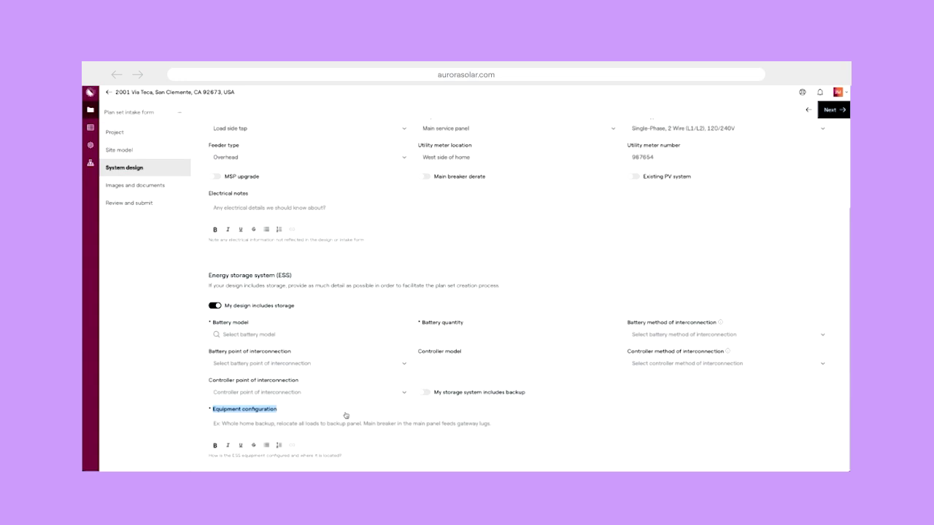
left_click(215, 306)
left_click(300, 311)
Go to the Images and documents section and review the photo requirements with their example site photos.
left_click(129, 186)
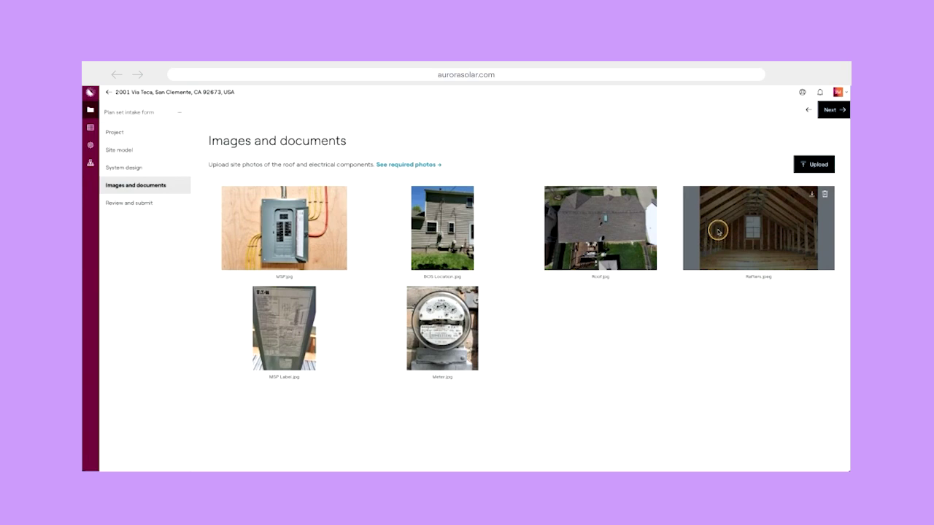
left_click(384, 167)
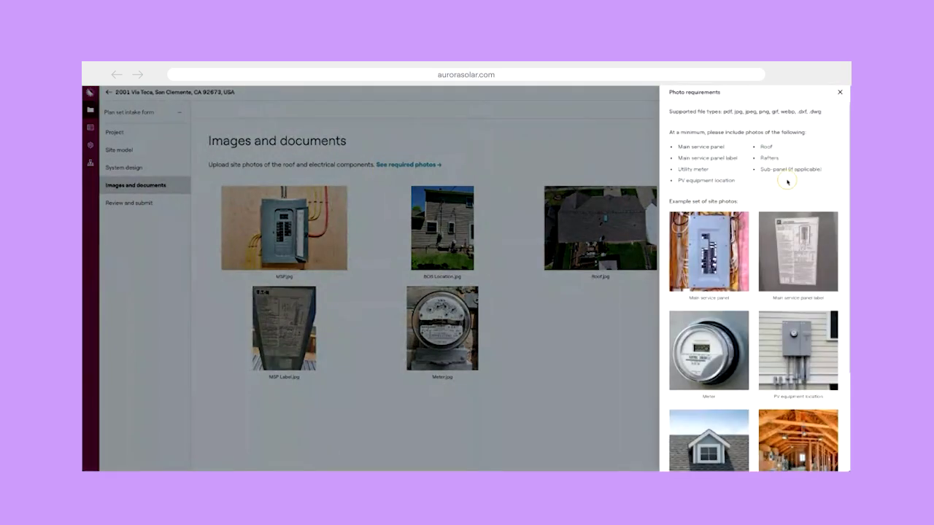
scroll(763, 266, "down", 4)
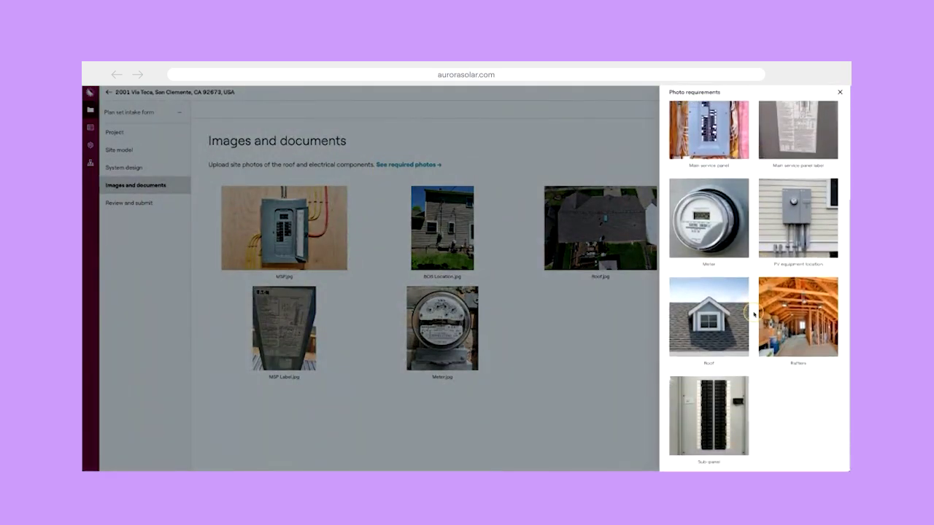
scroll(755, 340, "up", 3)
scroll(754, 342, "up", 1)
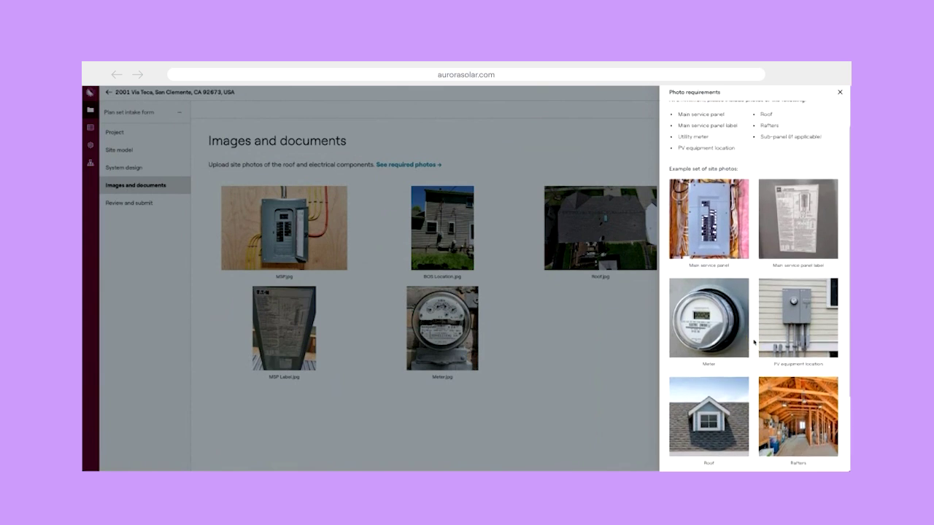
scroll(755, 341, "up", 2)
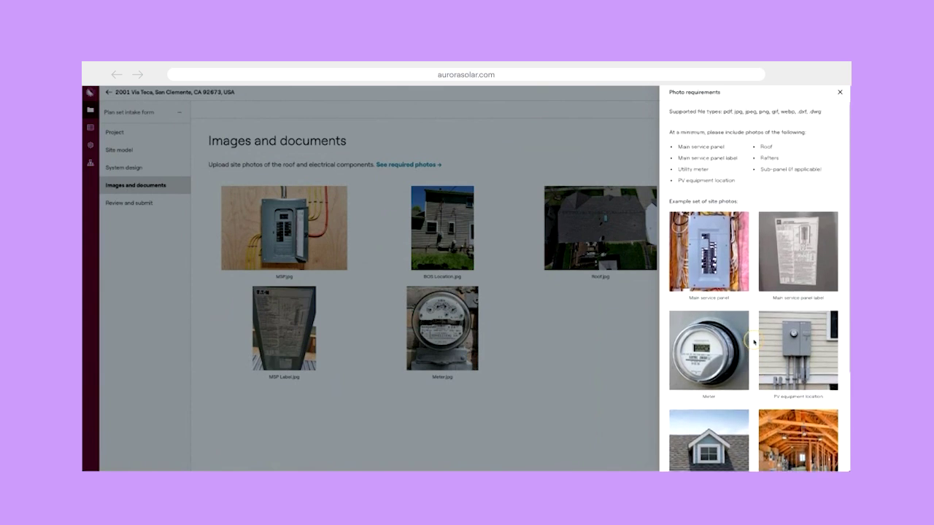